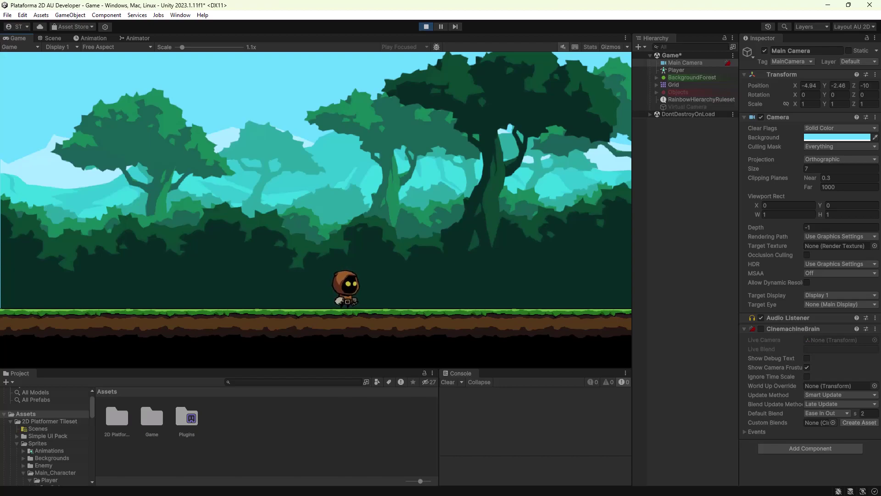
In Play mode, run the player right with D, left with A, then right again.
key(d)
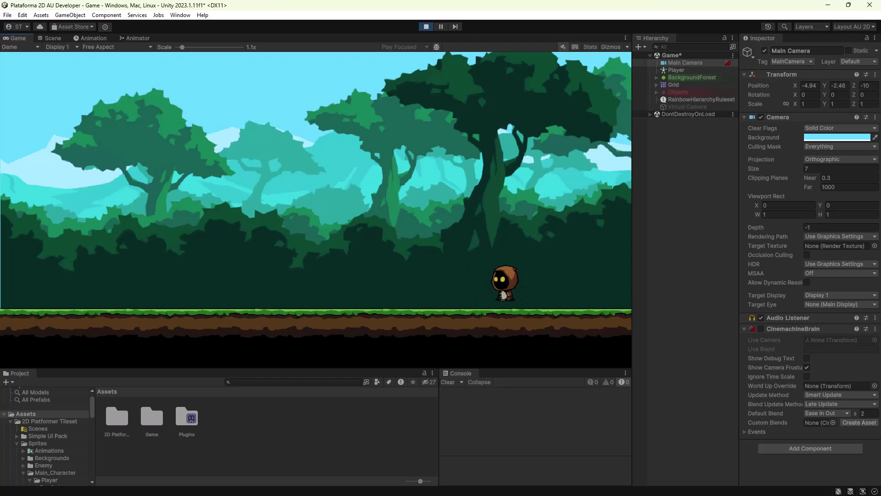
key(a)
key(d)
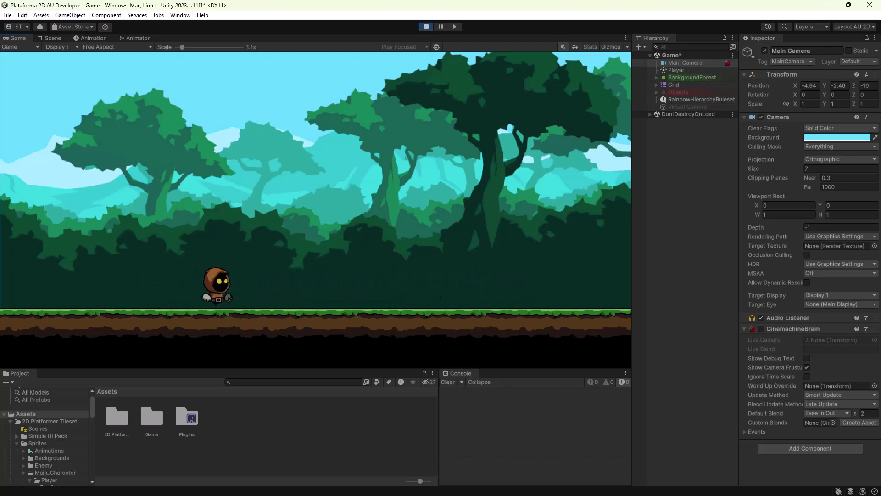
key(d)
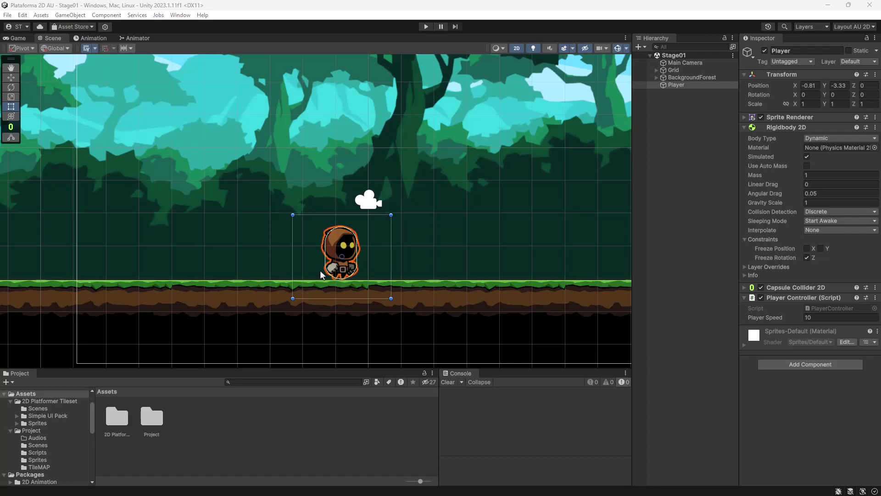
Create a new folder named Animations inside the Project folder.
click(29, 430)
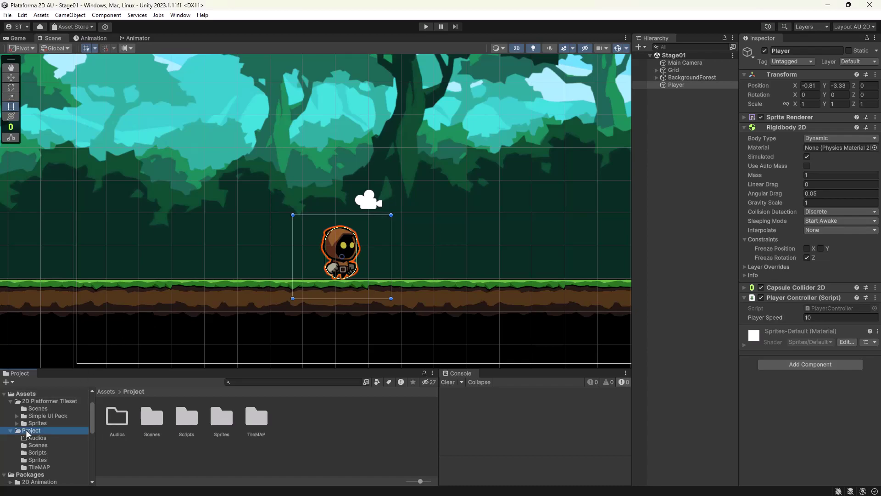
right_click(294, 429)
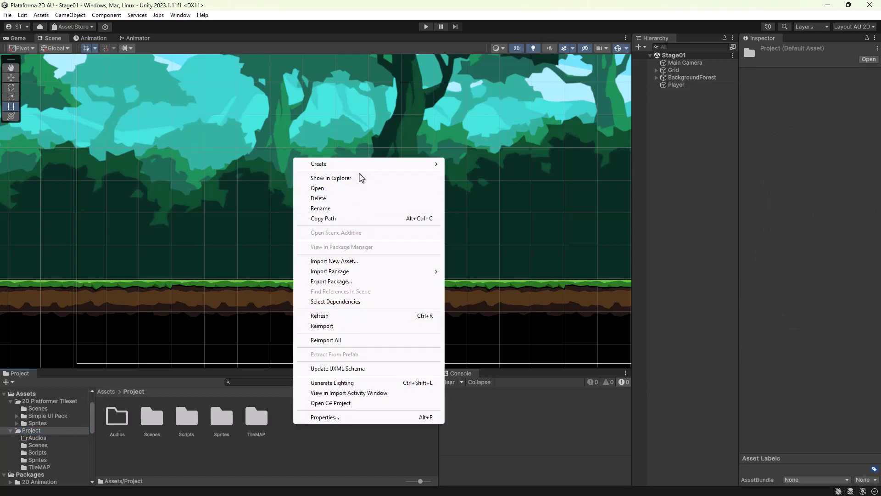
mouse_move(365, 169)
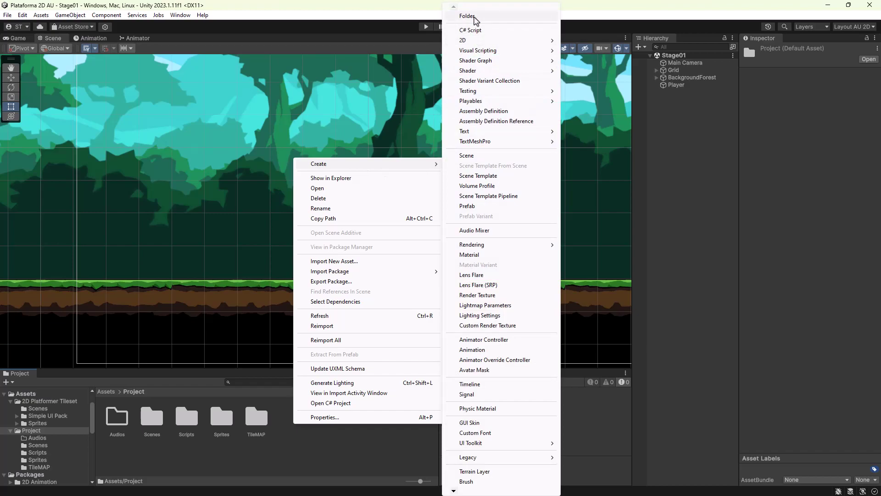
click(474, 18)
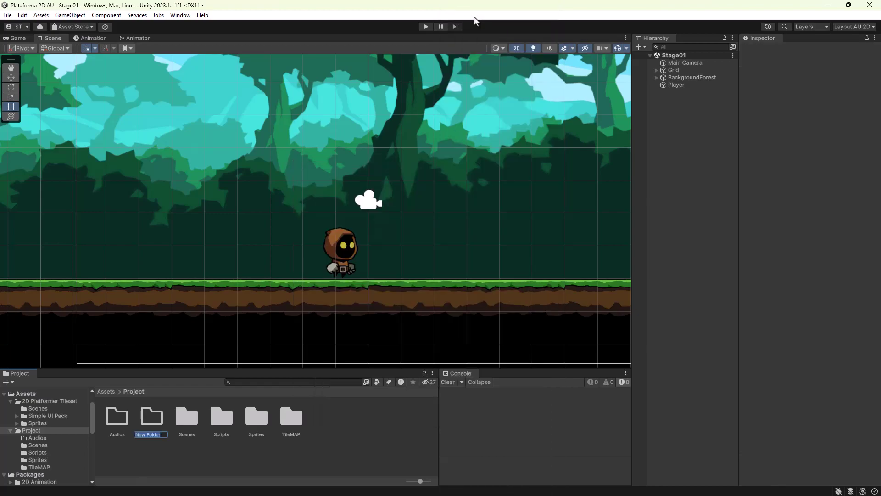
text(An)
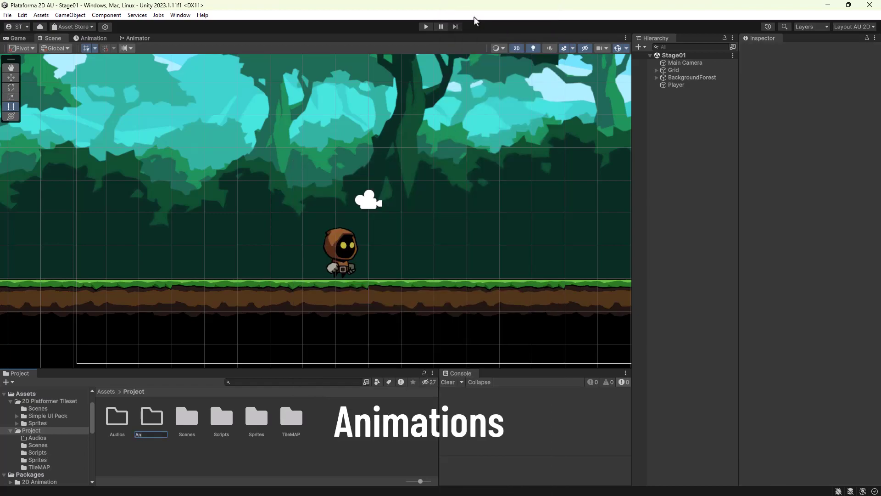
text(imations)
key(Return)
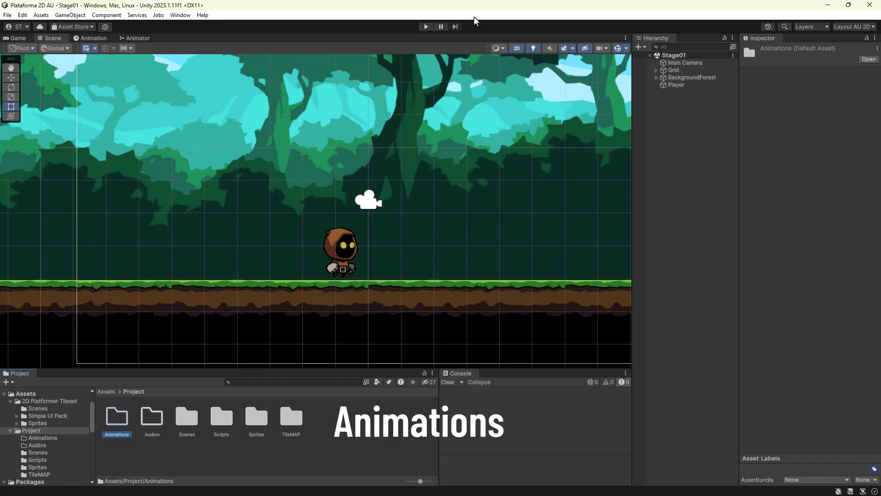
Inside Animations, create a folder named Player and open it.
double_click(118, 416)
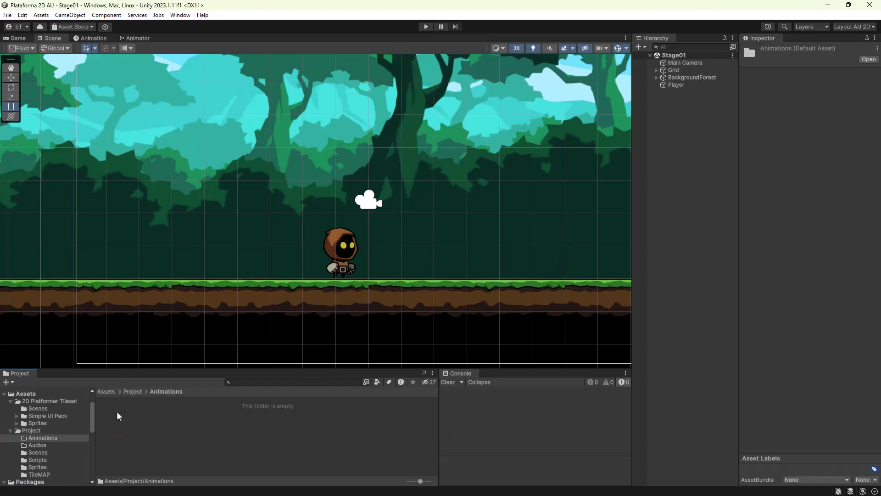
click(125, 427)
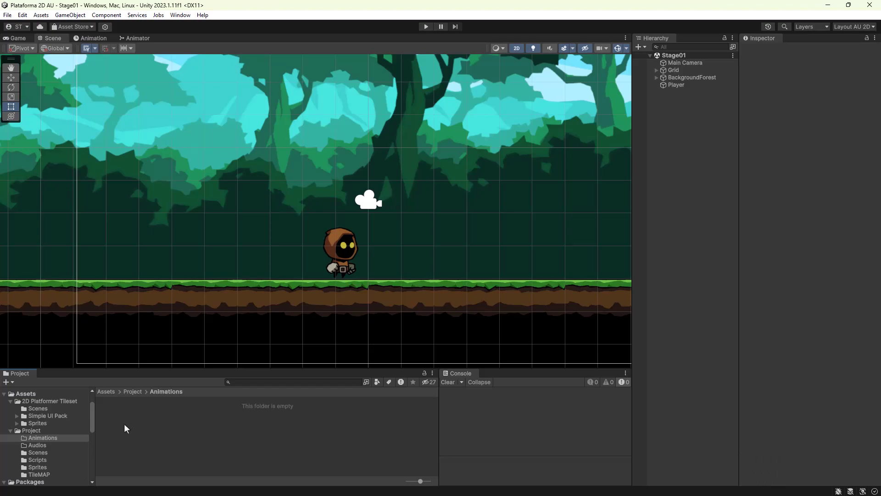
right_click(124, 424)
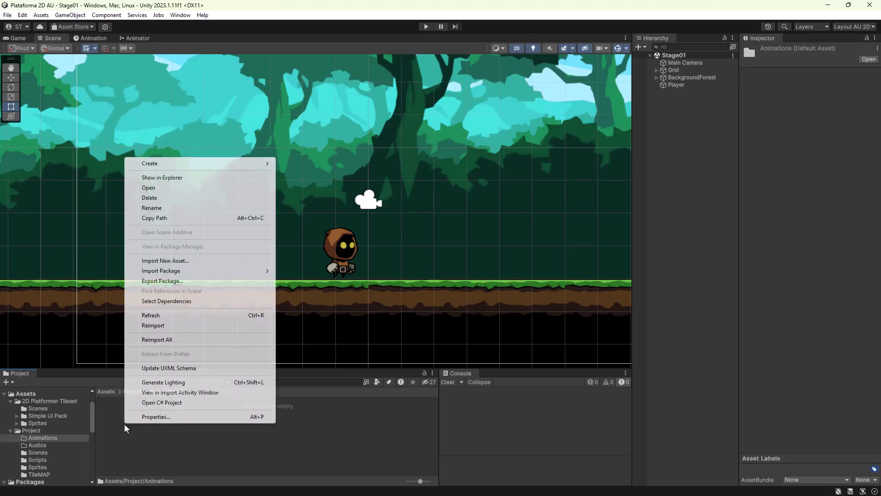
mouse_move(214, 165)
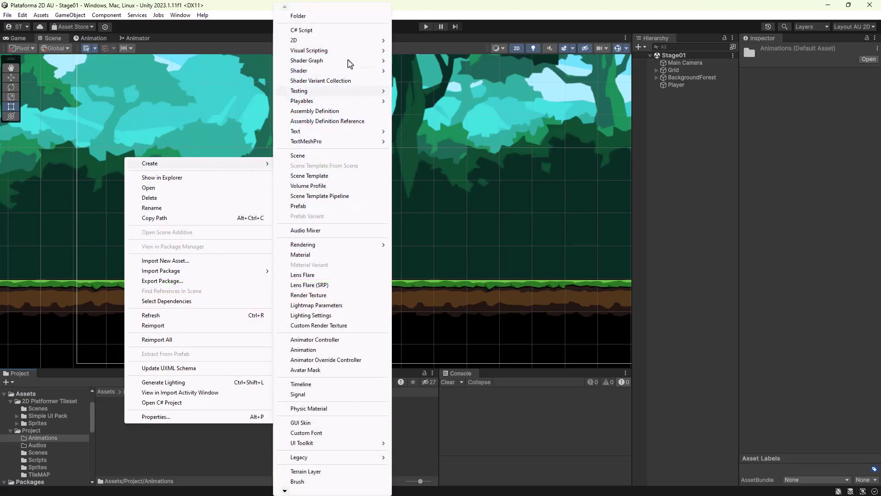
click(326, 18)
text(Pla)
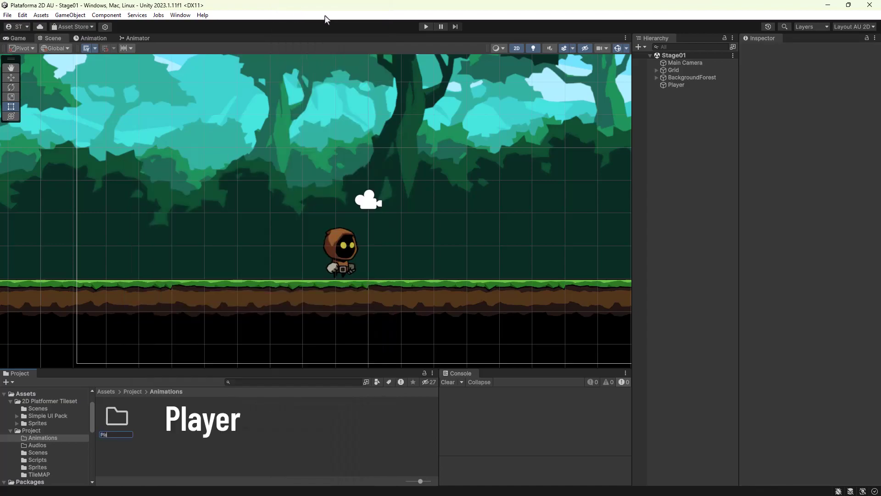
text(yer)
key(Return)
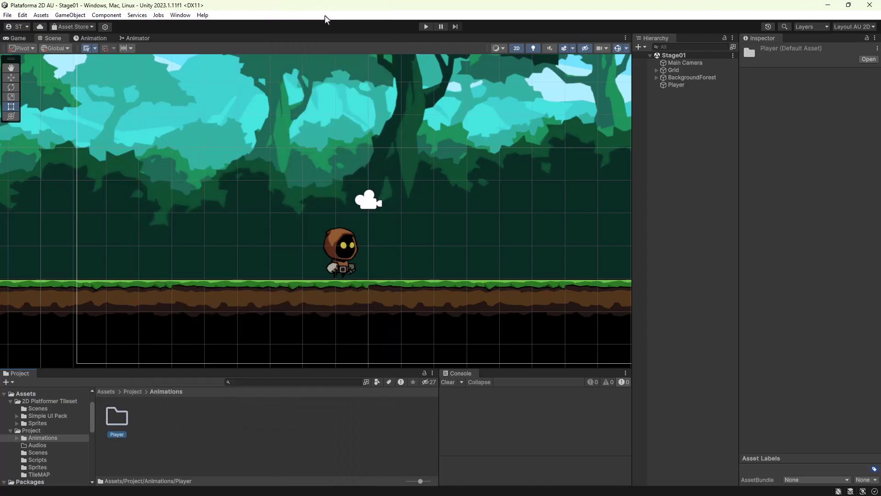
key(Return)
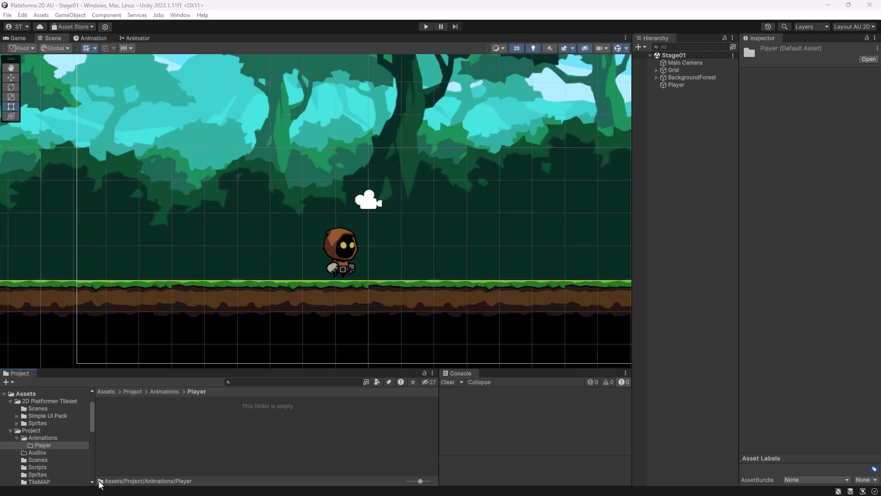
Add an Animator component to the selected Player object, found by searching 'Anima'.
click(676, 86)
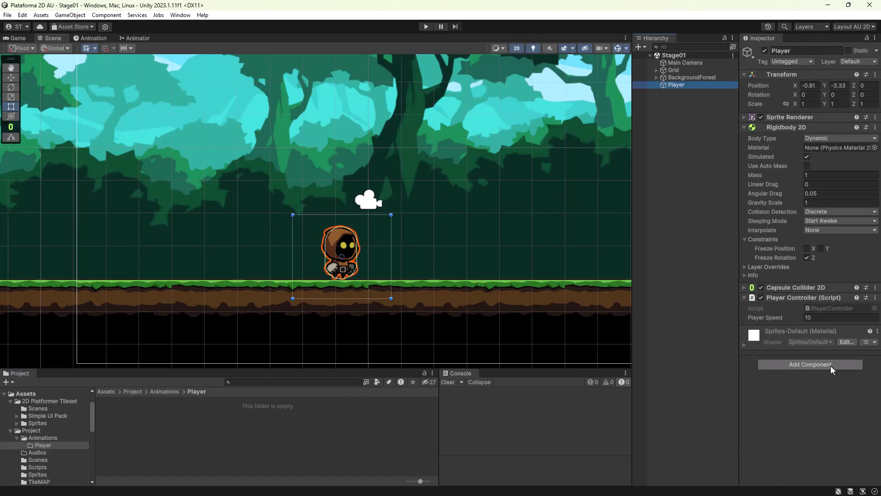
click(830, 365)
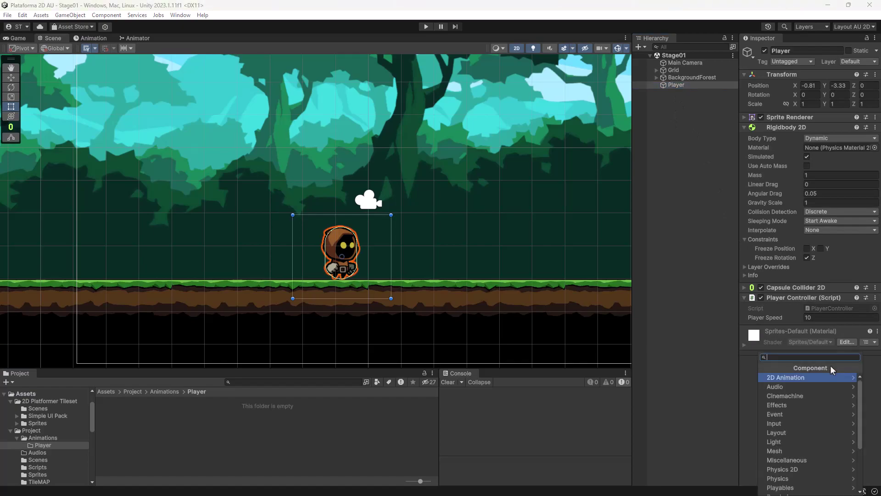
text(Anima)
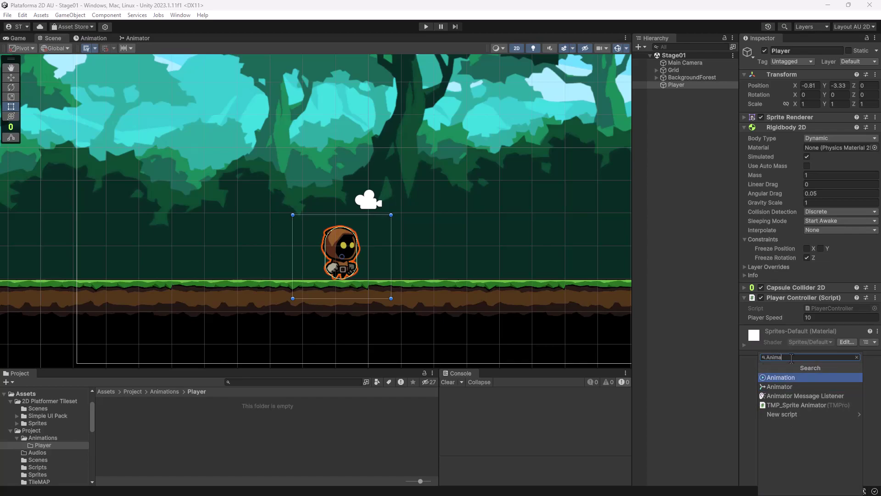
click(793, 388)
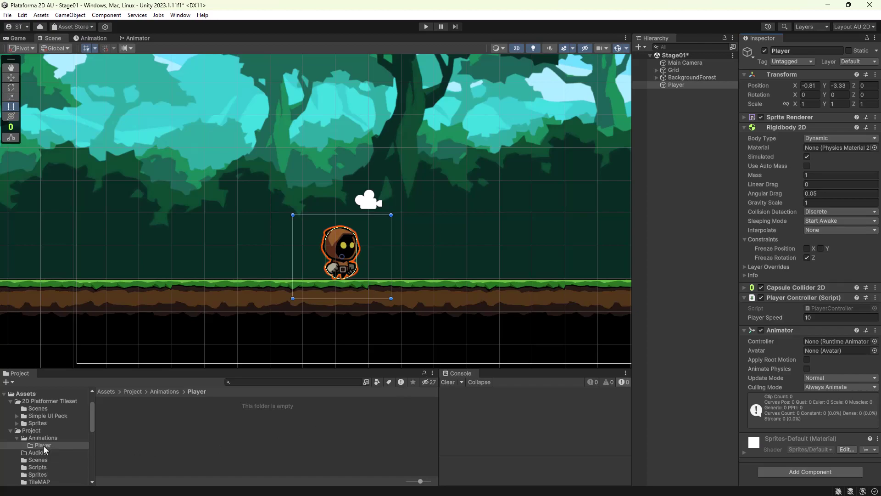
Create an Animator Controller asset named Player in the Animations/Player folder.
right_click(119, 425)
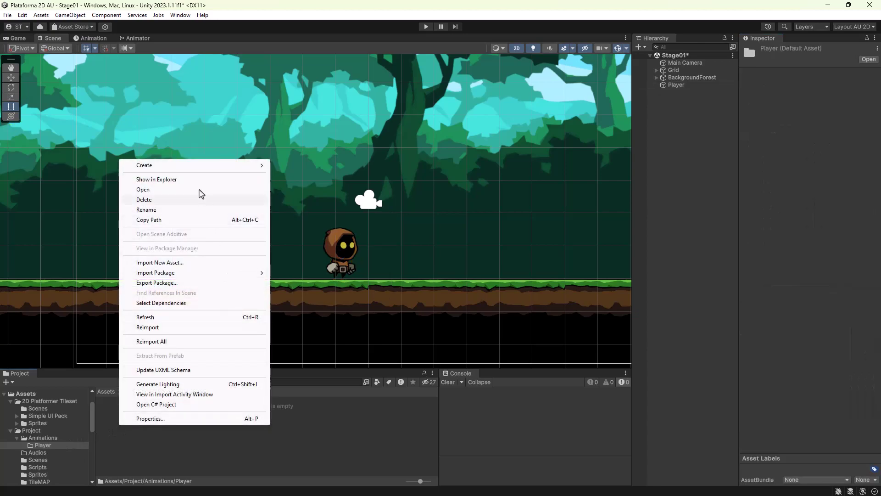
mouse_move(202, 168)
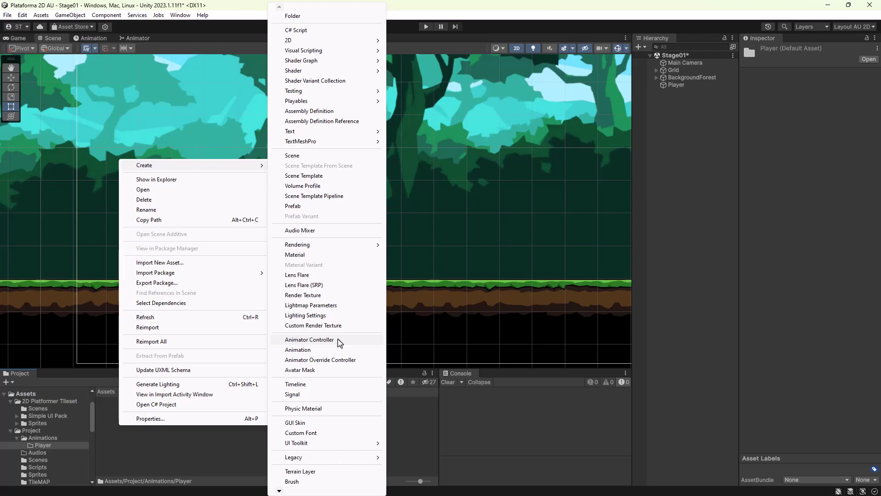
click(339, 343)
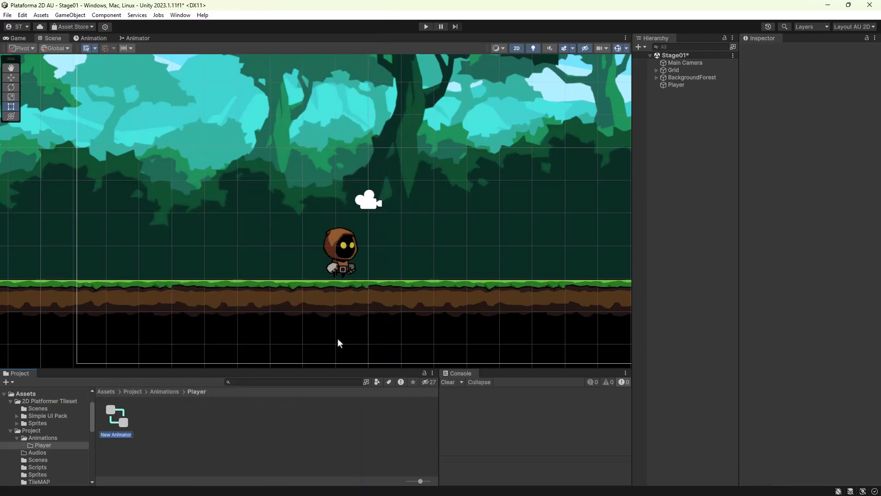
text(Player)
key(Return)
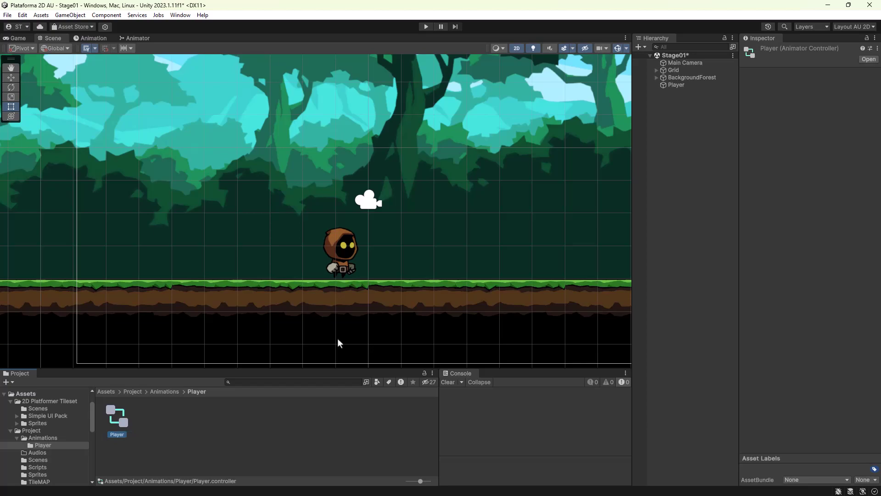
click(671, 86)
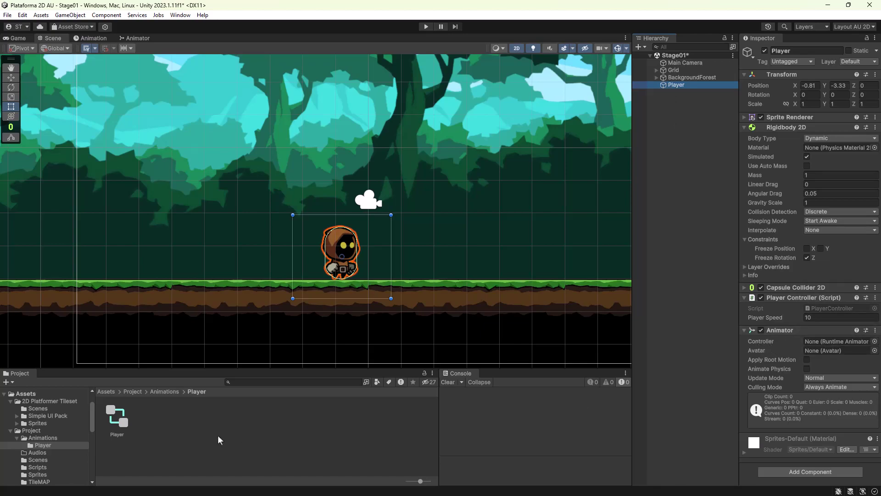
Drag the Player controller asset into the Animator's Controller field in the Inspector.
click(117, 422)
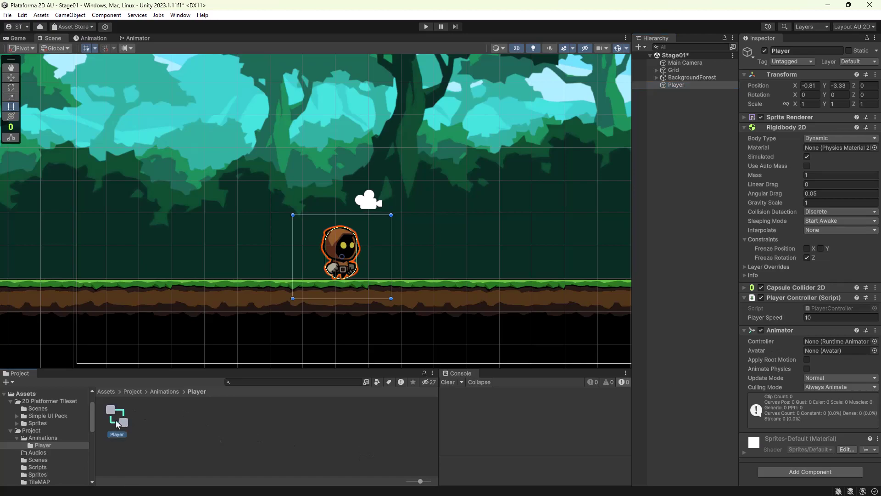
drag(117, 423, 819, 349)
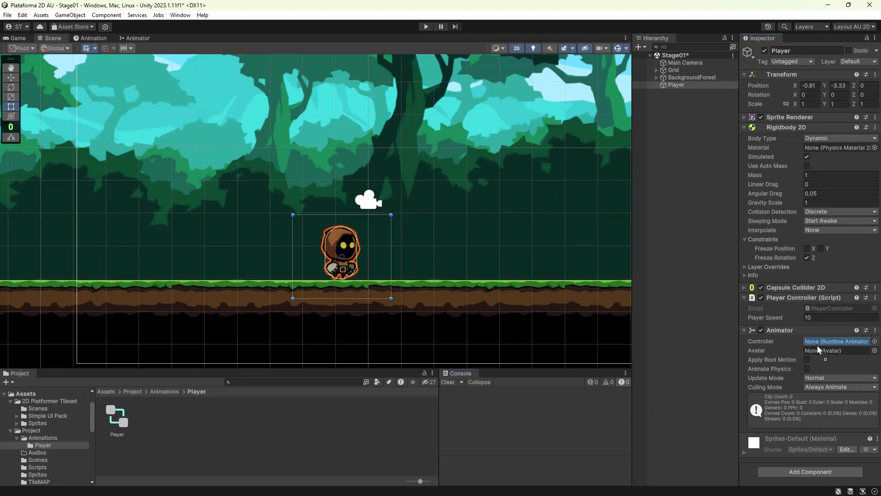
drag(819, 341, 817, 342)
click(92, 38)
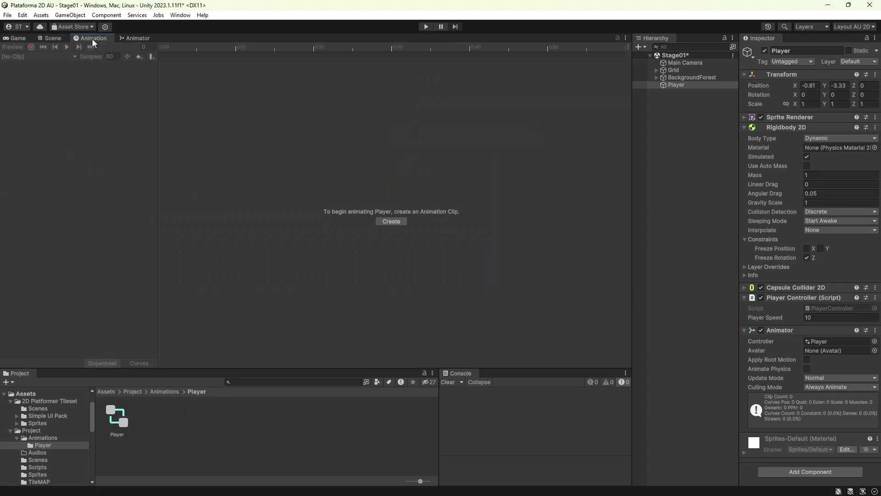
click(134, 37)
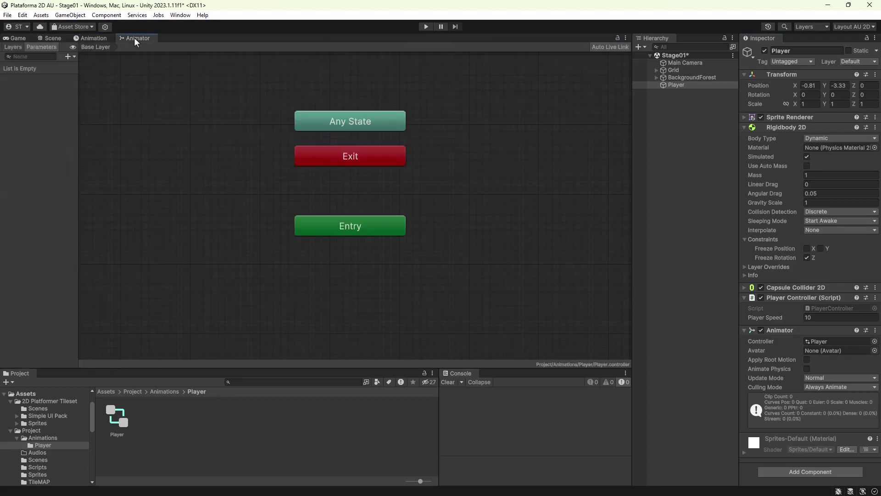
click(98, 38)
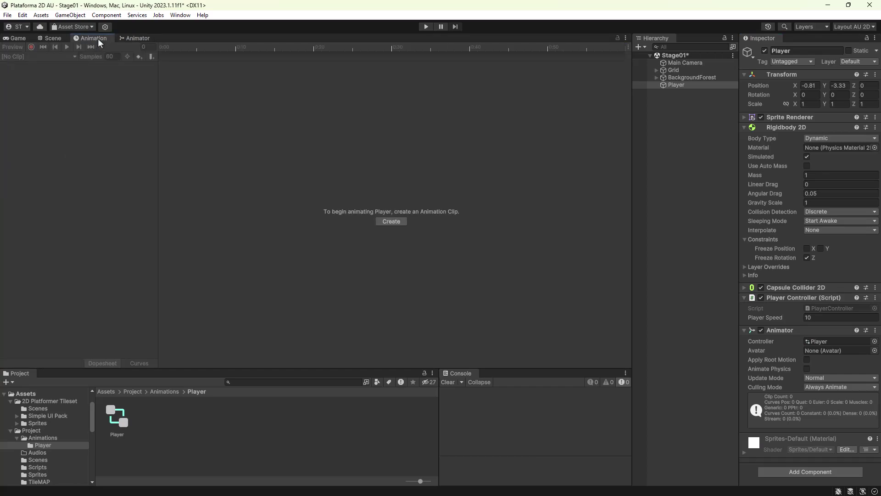
click(180, 16)
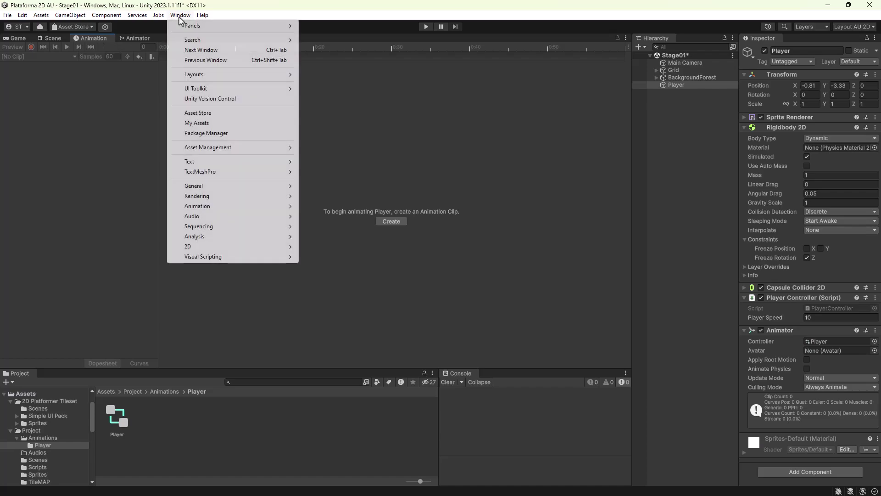
mouse_move(213, 210)
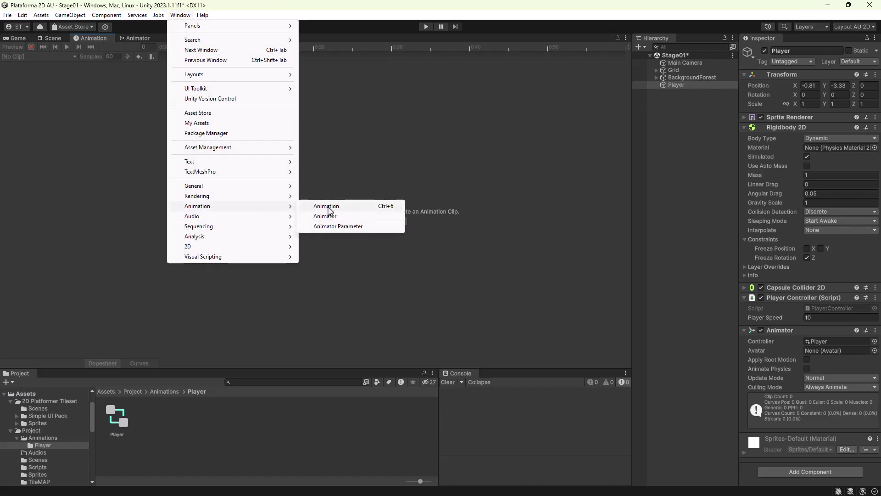
key(Escape)
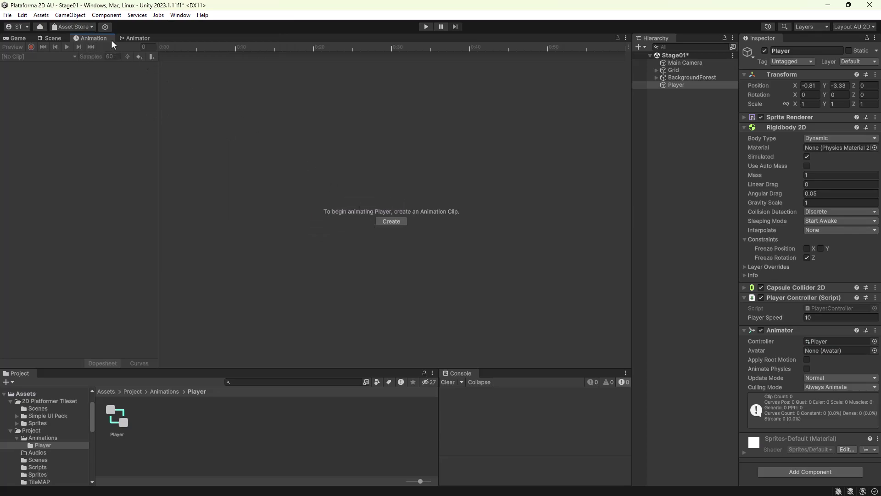
click(179, 16)
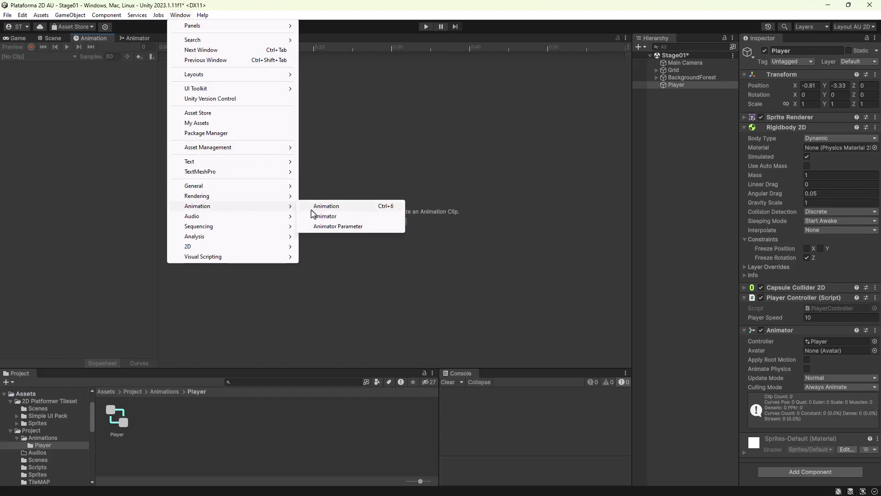
click(342, 216)
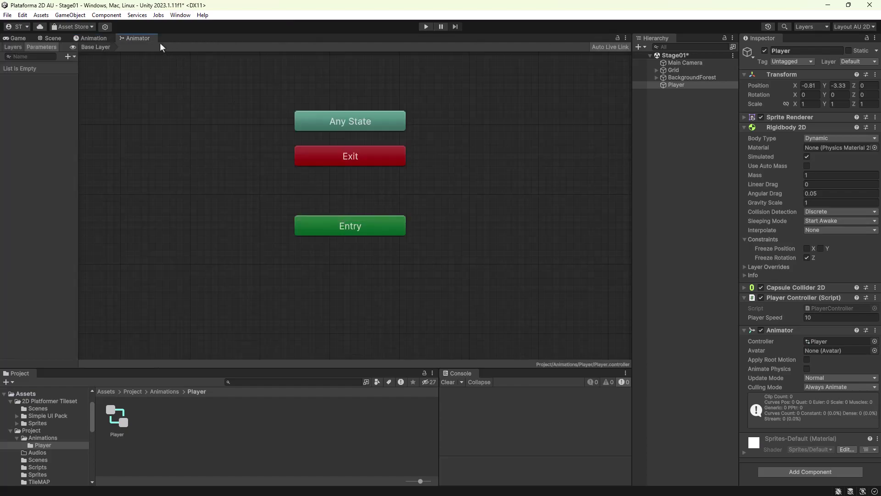
drag(141, 38, 351, 202)
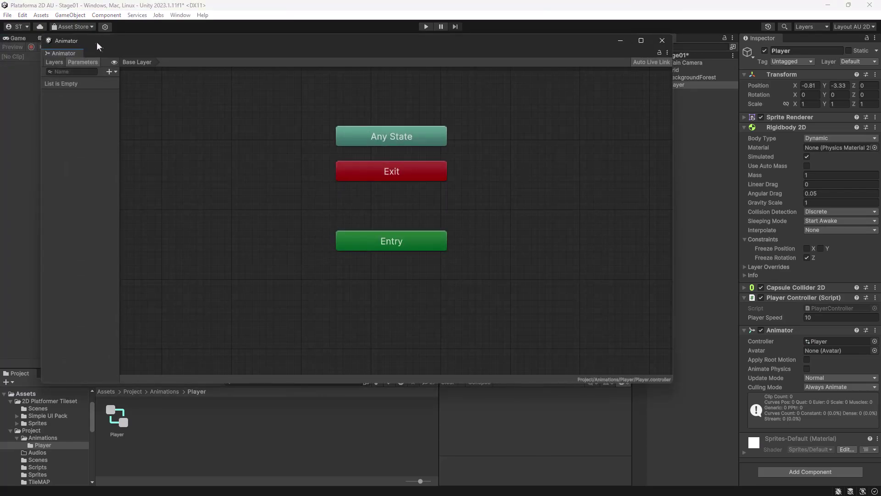
drag(96, 42, 221, 85)
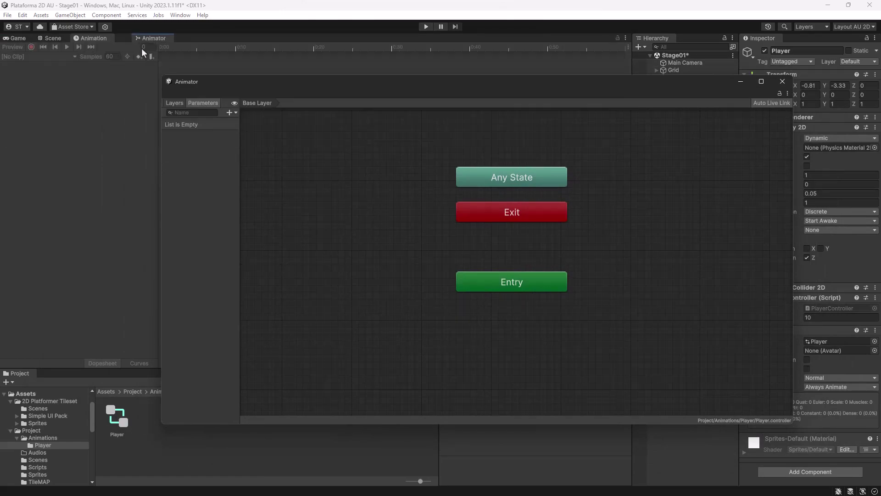
drag(131, 41, 131, 42)
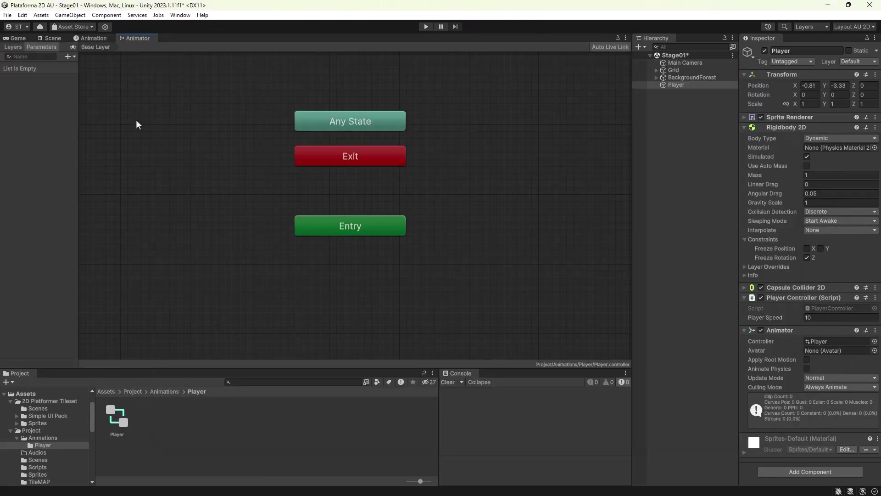
click(92, 39)
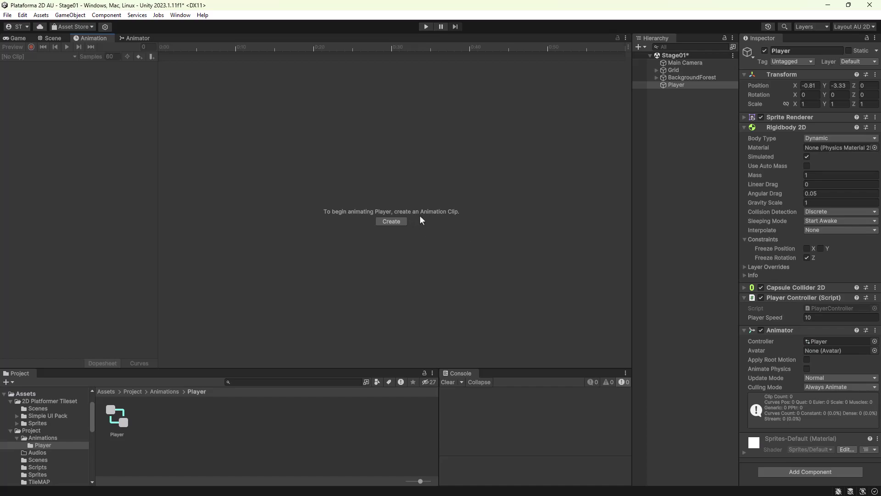
Create a new animation clip and save it as Player_Idle.
click(392, 222)
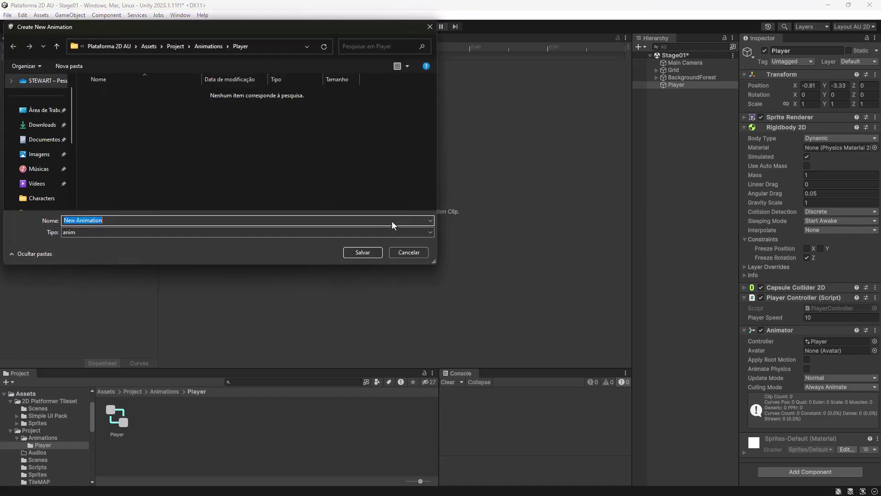
drag(225, 31, 356, 111)
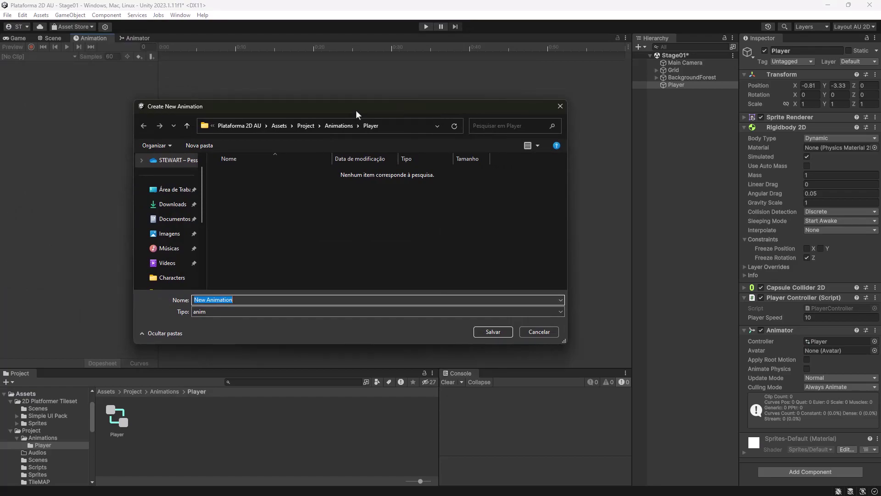
text(Pl)
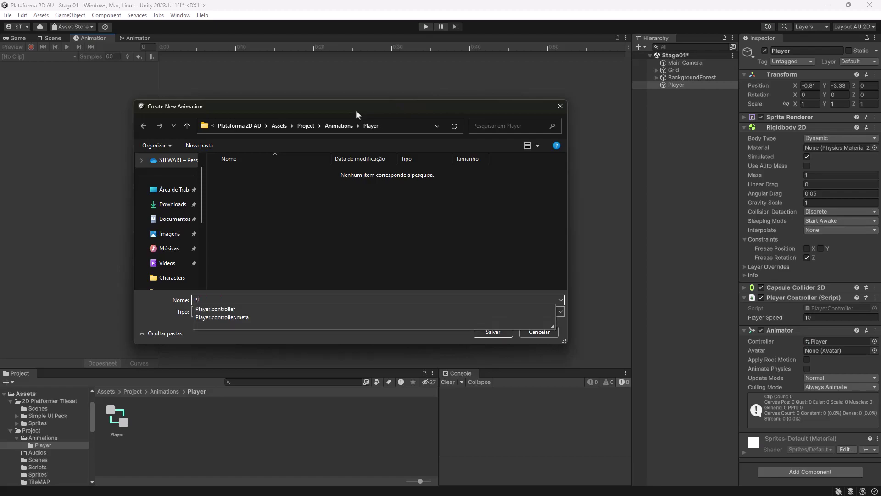
text(ayer)
text(_Idle)
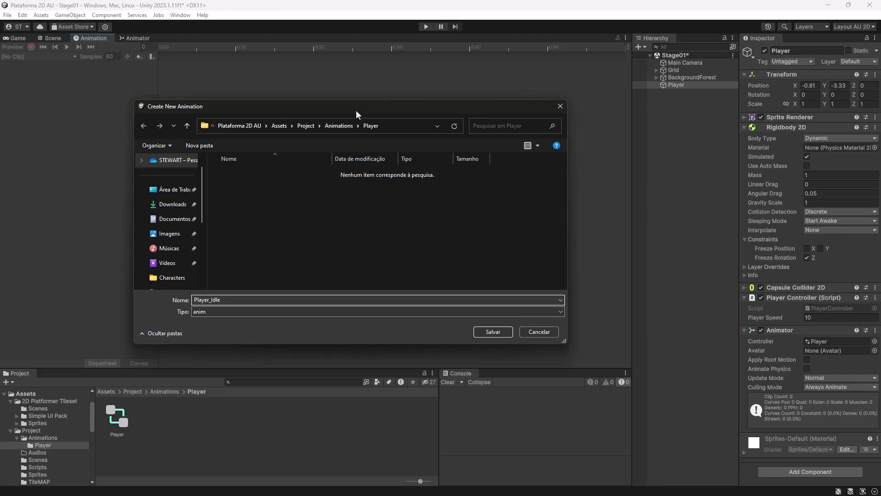
click(486, 329)
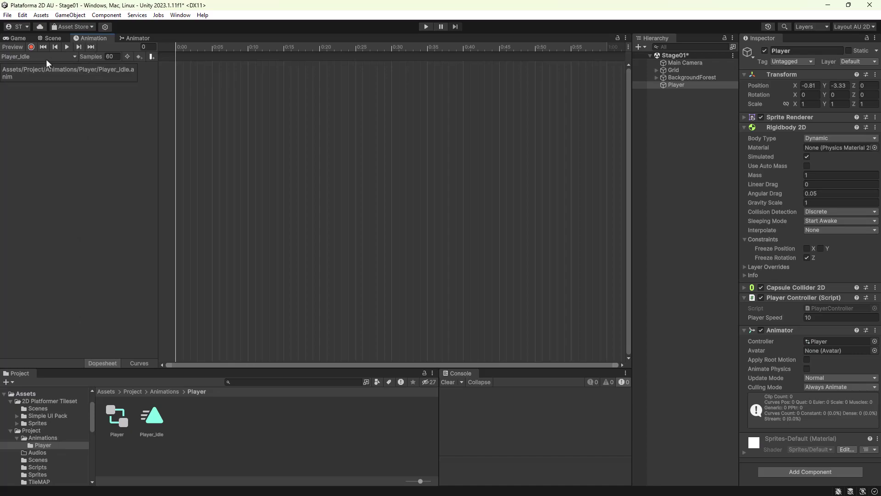
Start a new clip via Create New Clip and browse to the Animations/Player folder.
click(73, 57)
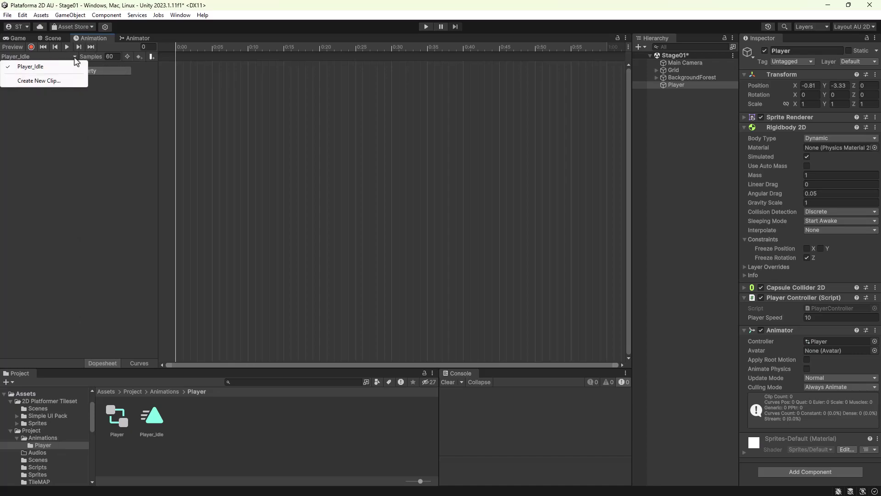
click(57, 81)
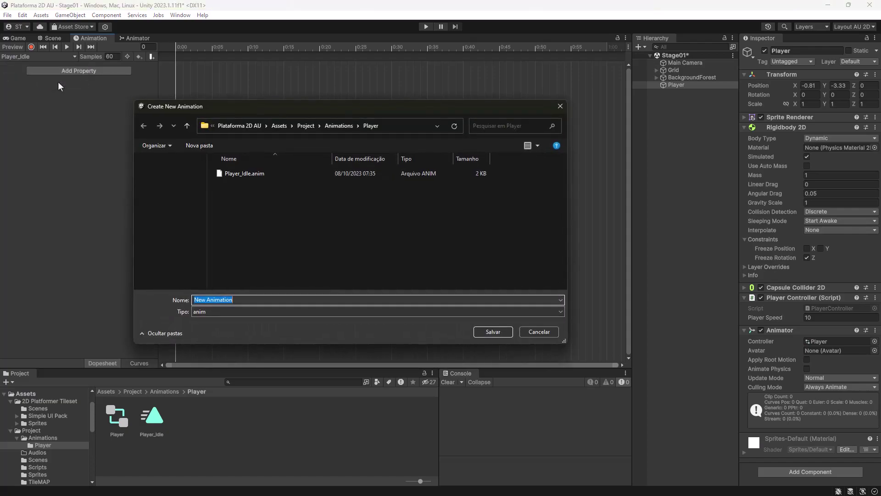
click(306, 126)
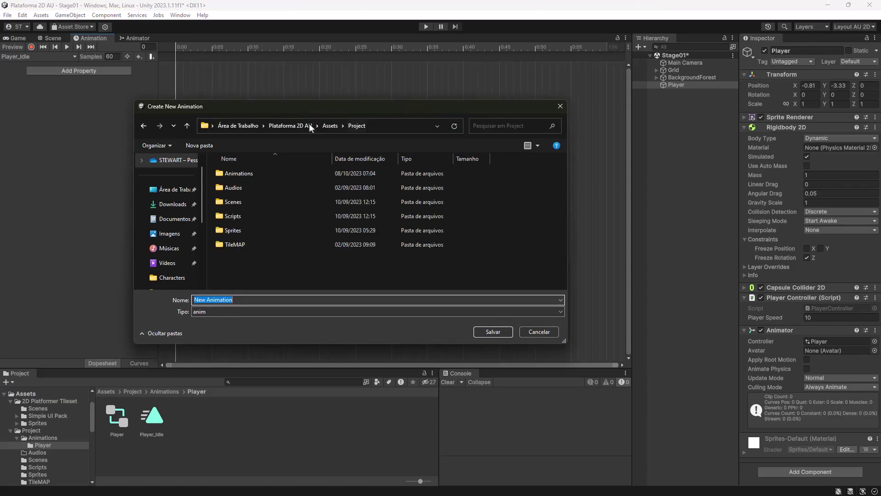
double_click(244, 173)
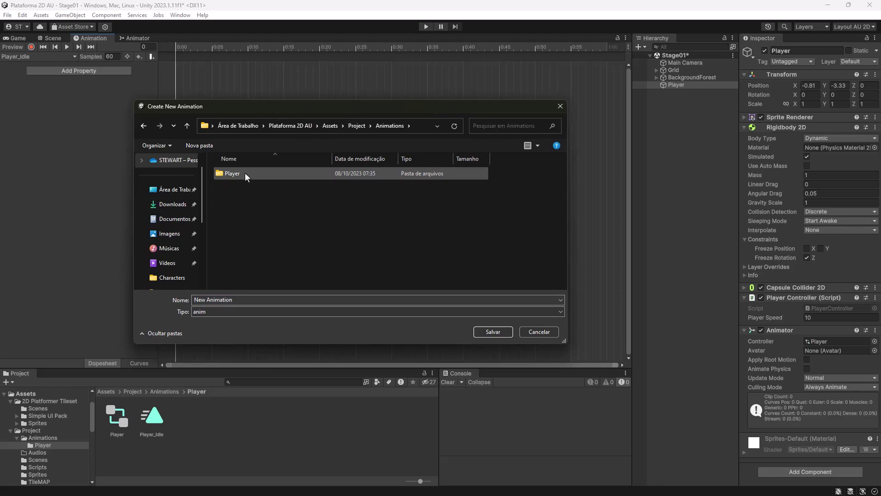
double_click(244, 173)
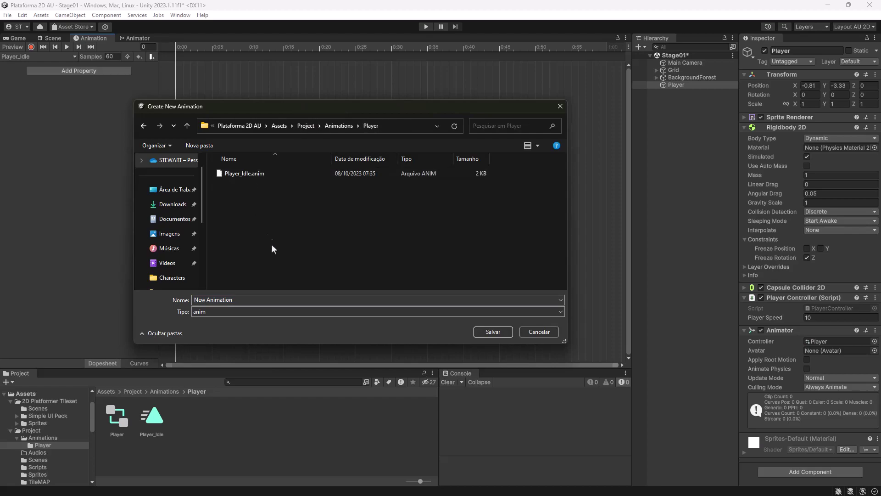
Save the new clip as Player_Run.anim, editing the Player_Idle name.
click(243, 175)
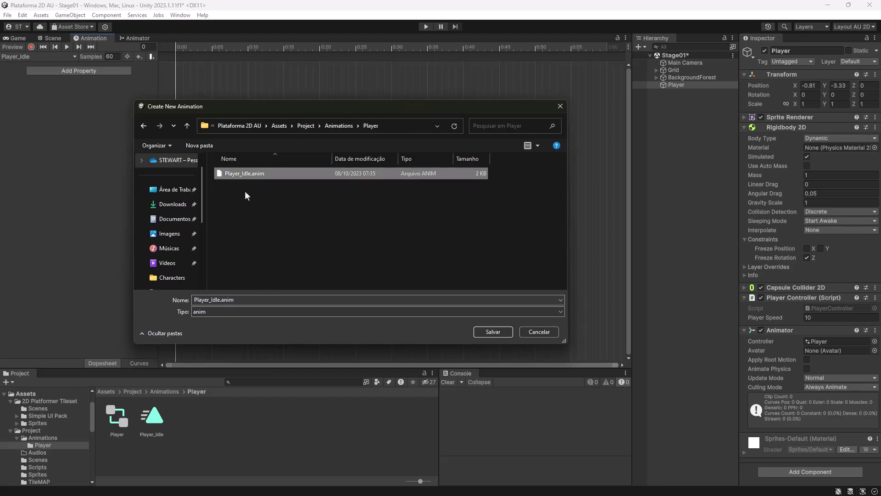
double_click(212, 300)
click(211, 300)
text(J)
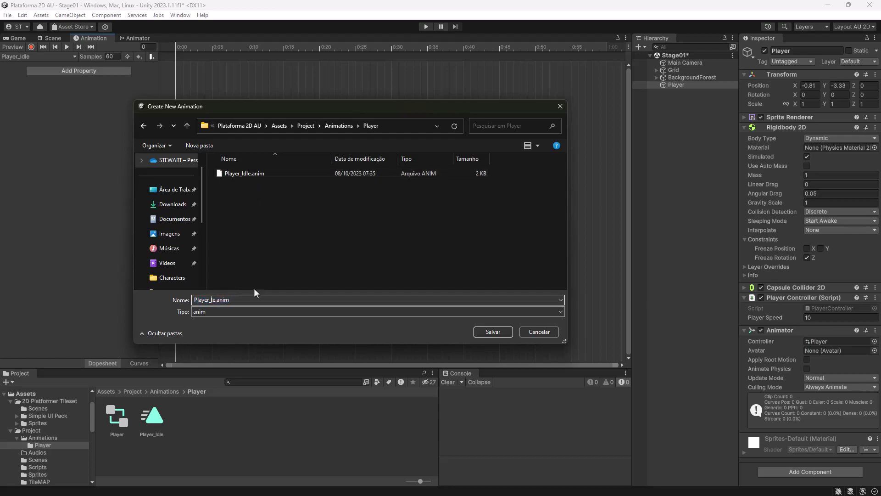
key(Delete)
key(Delete)
key(Delete)
text(Run)
click(495, 332)
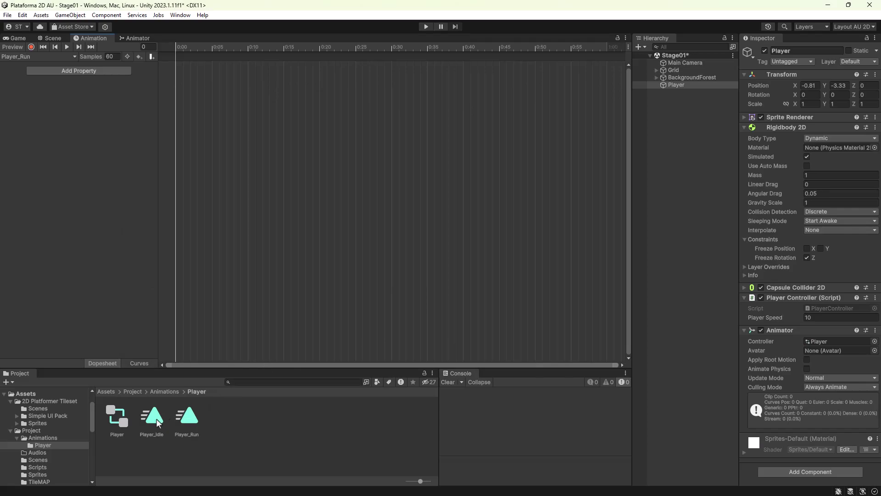
click(156, 419)
With Player_Idle selected, save the scene and expand Sprites > Main_Character > Player > idle.
click(187, 420)
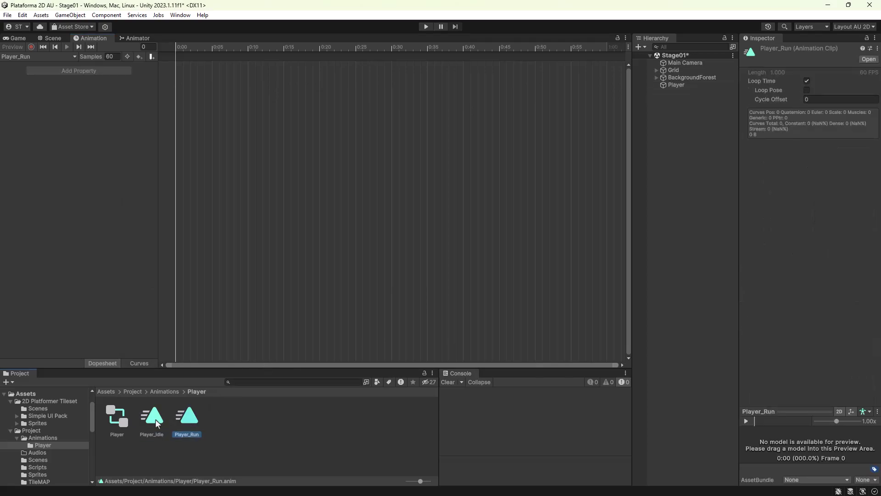
click(155, 420)
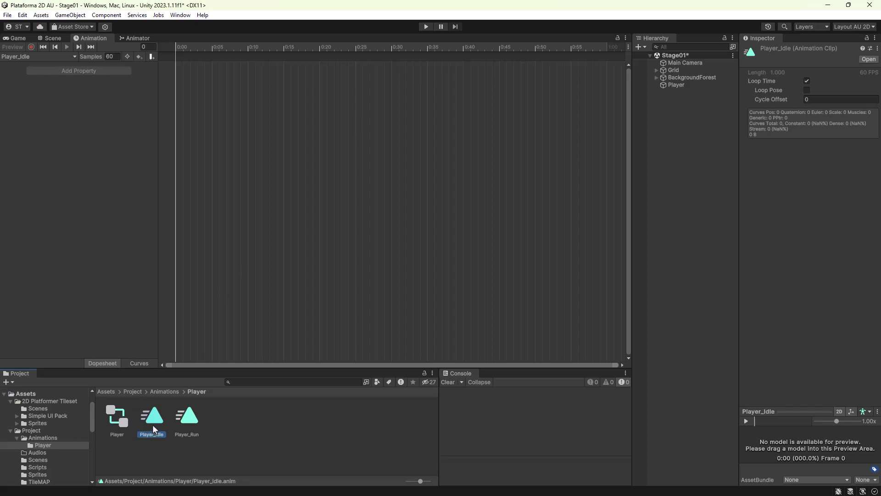
click(17, 423)
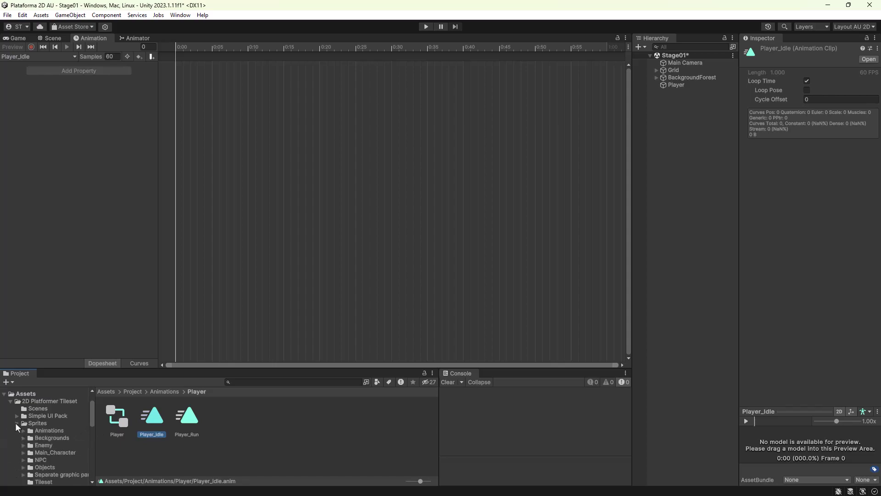
click(40, 452)
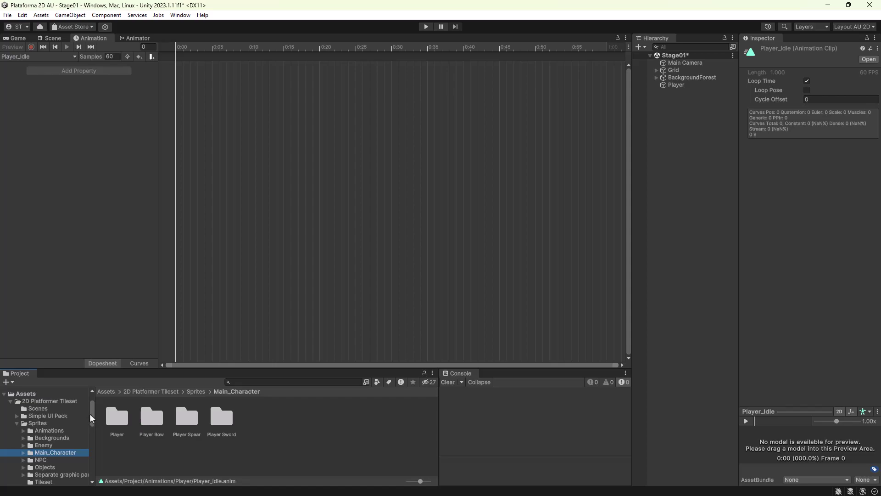
scroll(89, 413, down, 3)
key(ctrl+s)
click(24, 406)
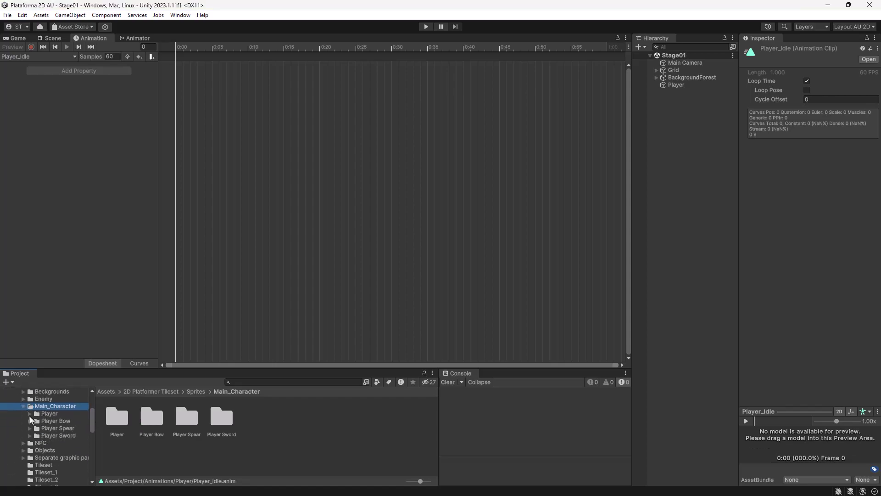
click(33, 415)
click(28, 414)
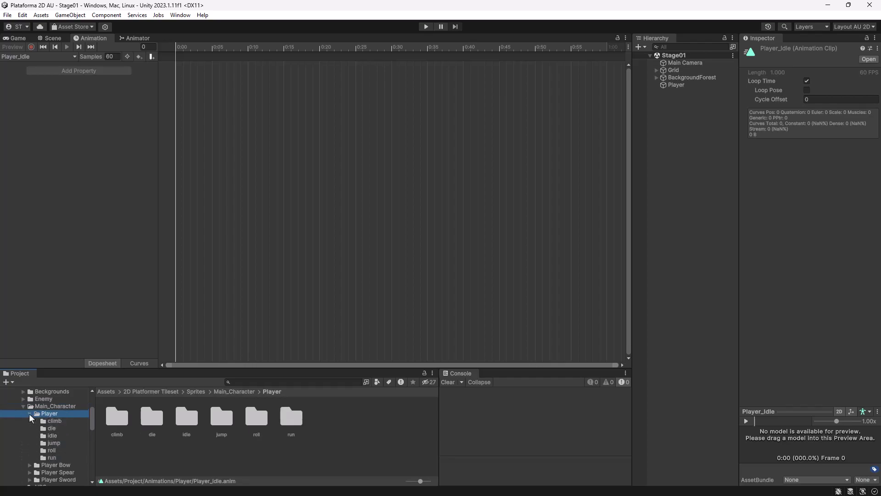
click(51, 435)
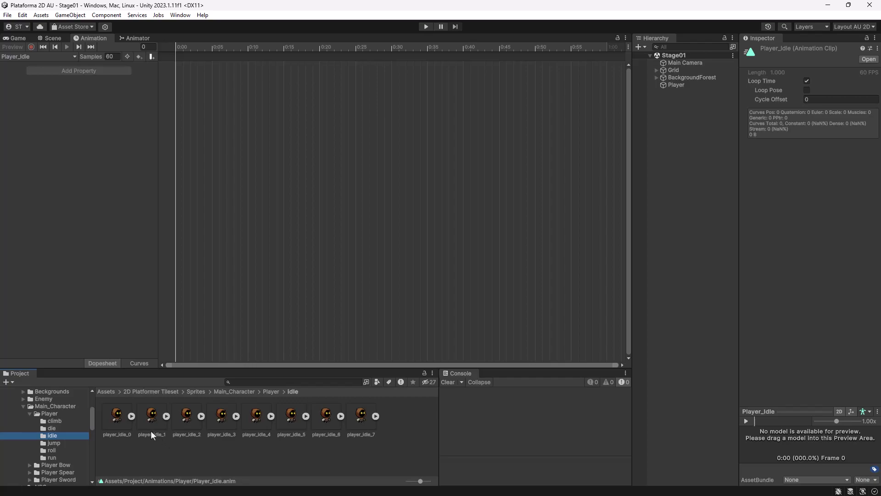
Select player_idle_0 through player_idle_7 and drag them onto the Player_Idle clip.
click(117, 424)
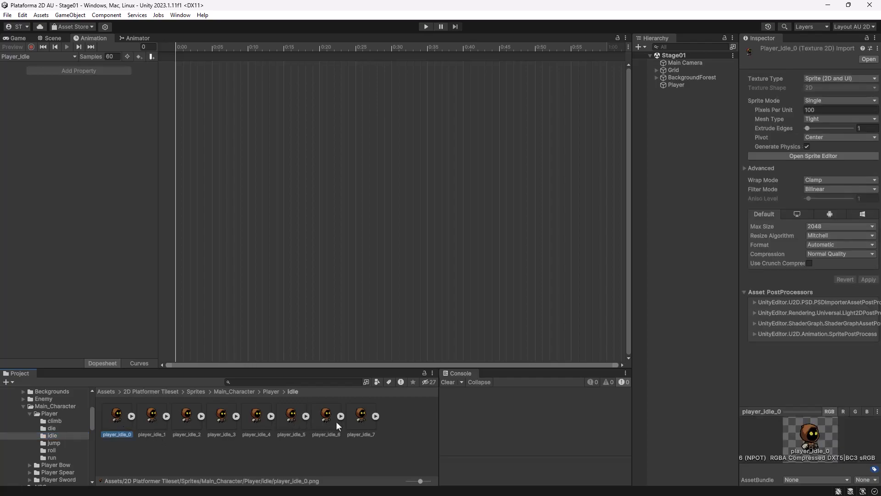
shift+click(361, 424)
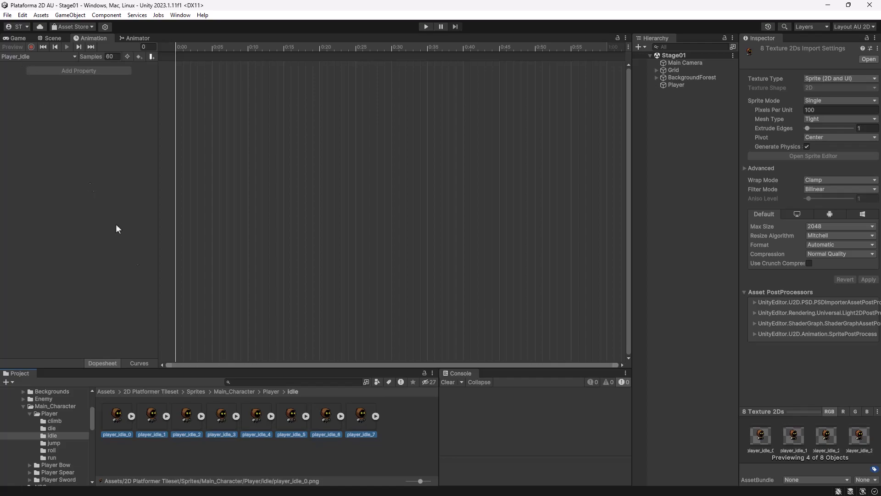
mouse_move(123, 419)
mouse_down()
mouse_move(376, 171)
mouse_move(368, 180)
mouse_up()
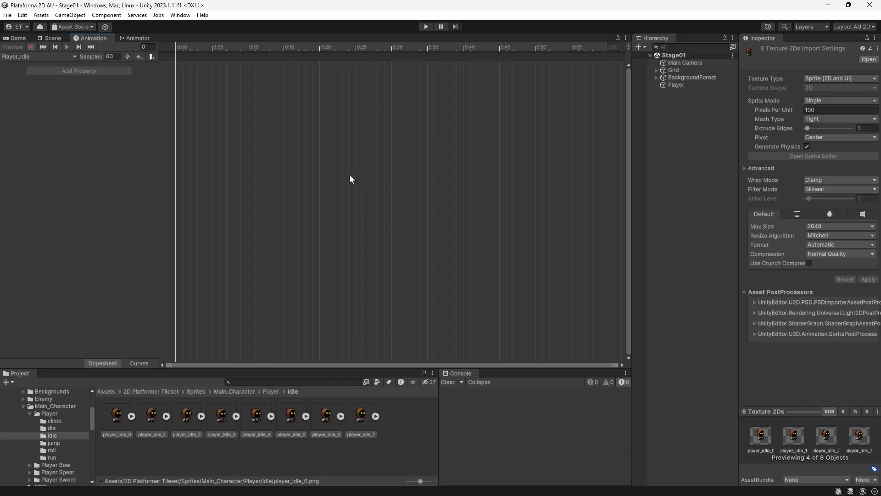
Reselect the Player object, then reselect all eight idle sprites in the idle folder.
click(681, 84)
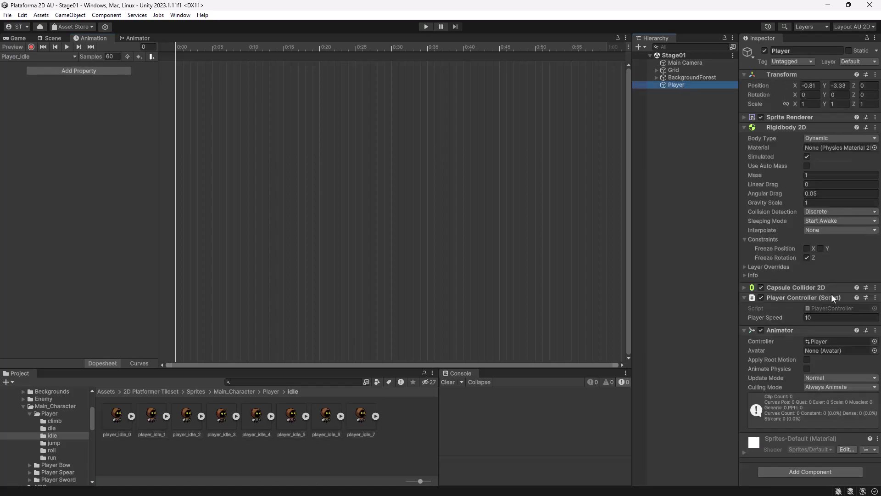
click(827, 341)
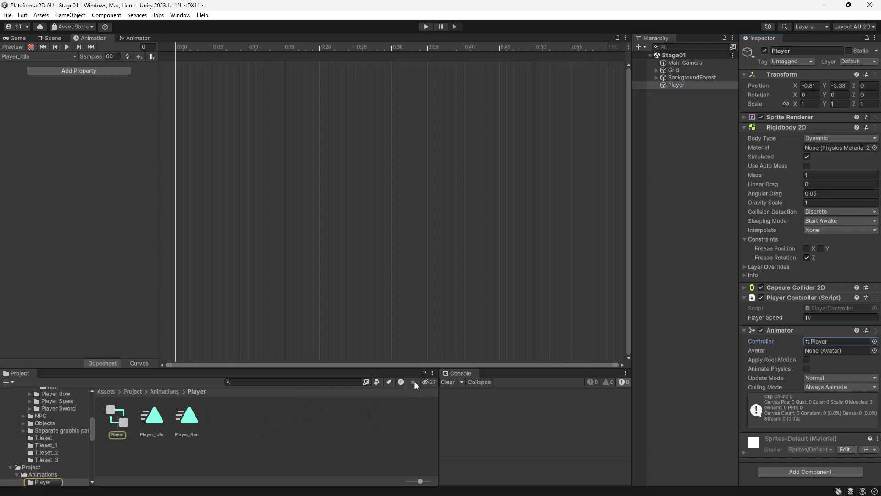
scroll(56, 426, up, 3)
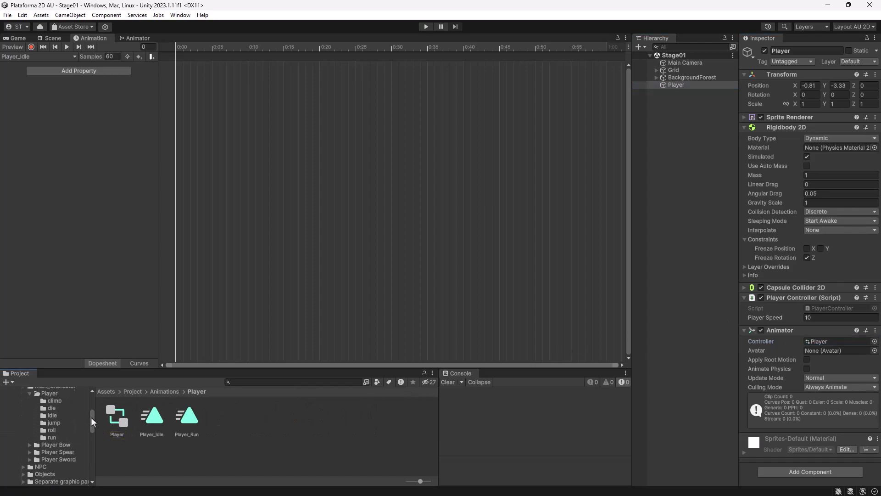
click(52, 424)
click(112, 415)
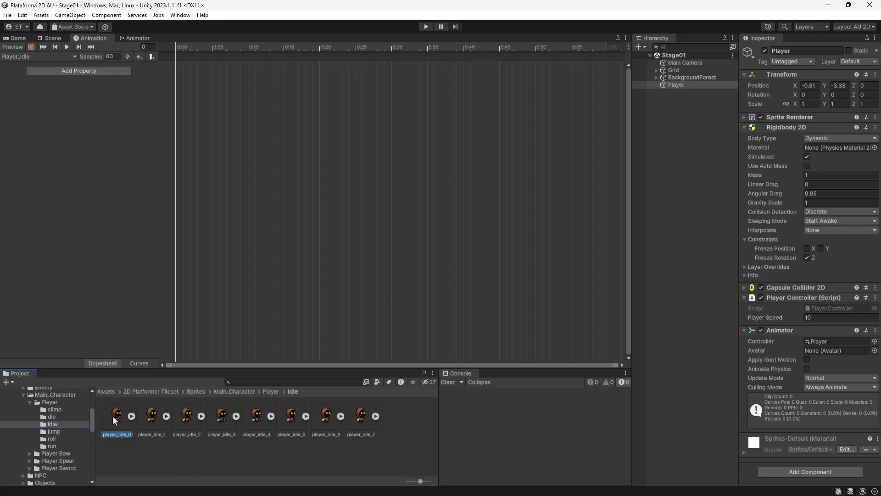
shift+click(361, 422)
Drop the eight idle sprites onto the timeline as Player : Sprite keyframes and preview them.
drag(121, 416, 203, 322)
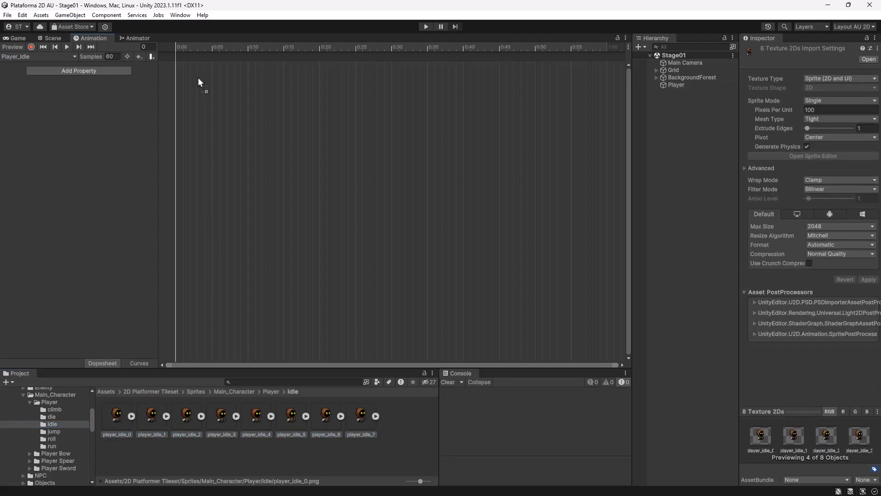
drag(199, 79, 198, 79)
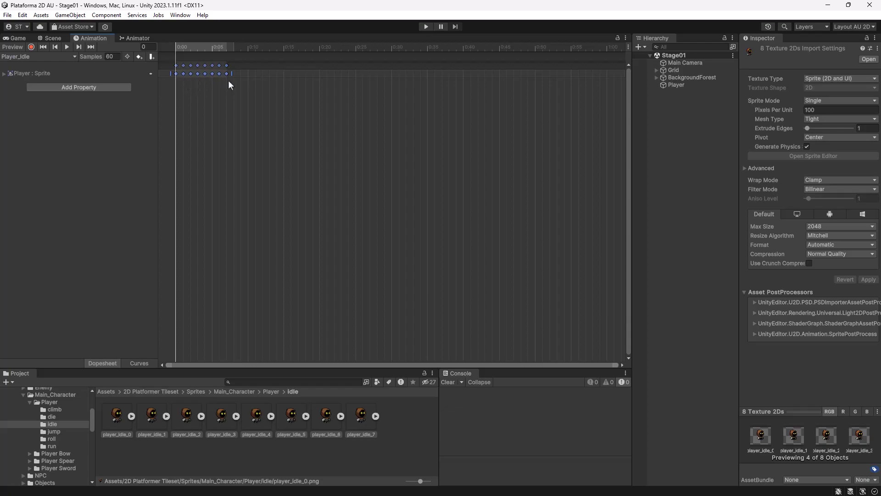
click(4, 76)
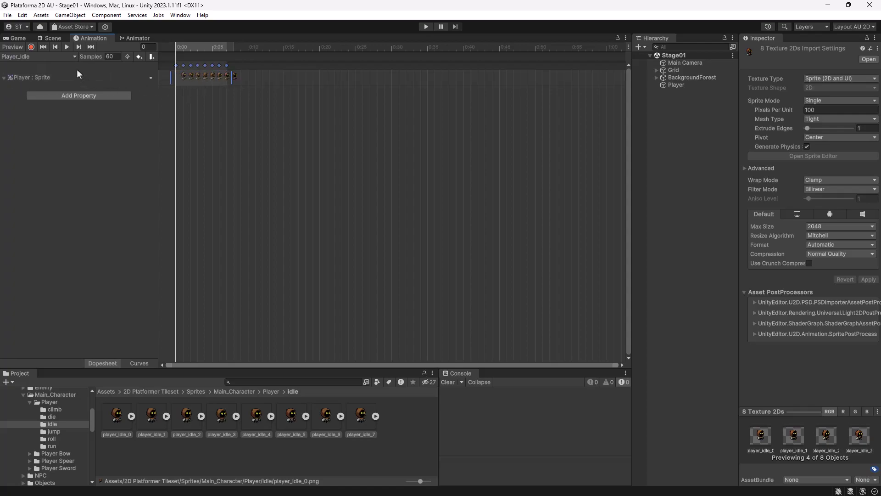
click(67, 46)
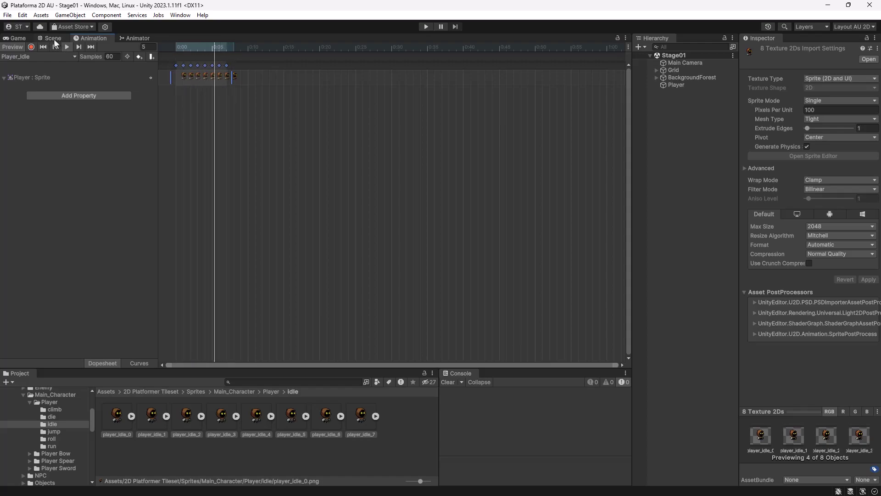
Dock the Scene view as its own panel on the left, beside the Animation window.
click(53, 38)
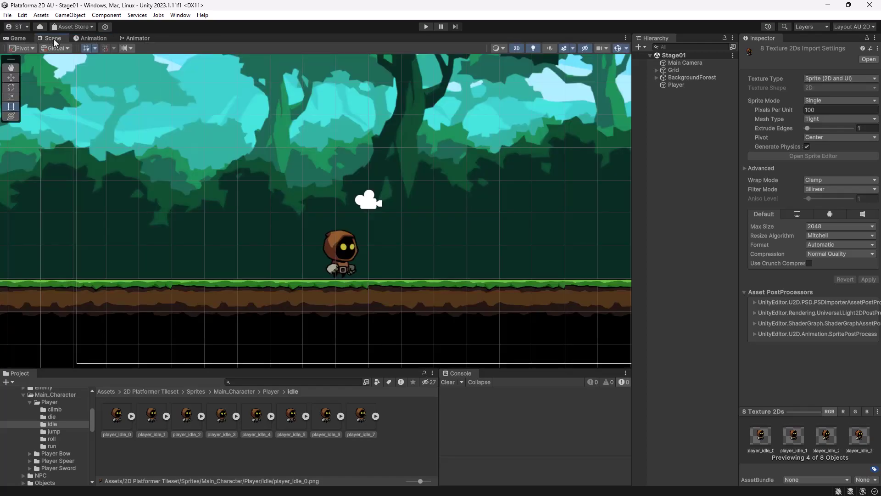
click(92, 38)
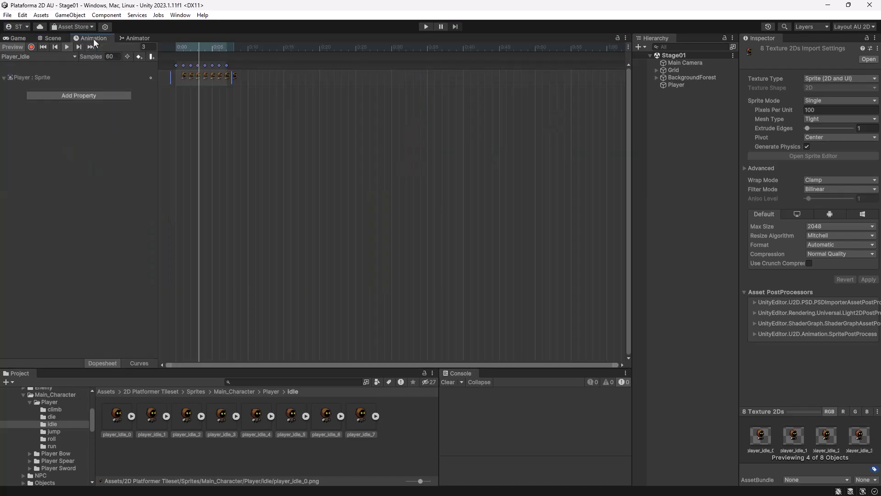
click(52, 38)
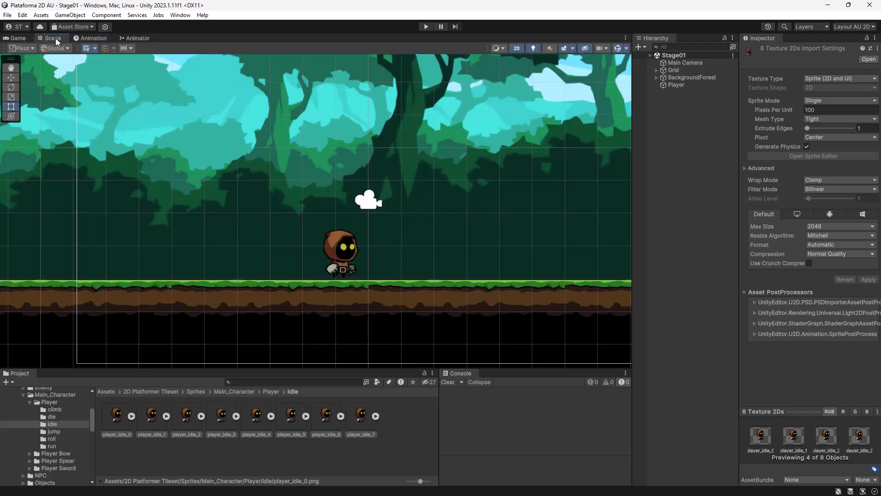
drag(56, 39, 76, 186)
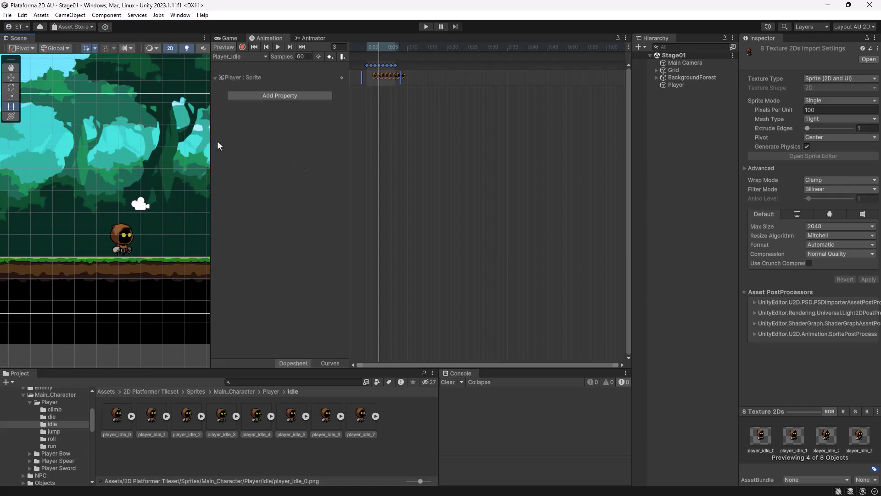
Play and stop the Player_Idle preview, then bring up the timeline's display options.
click(277, 46)
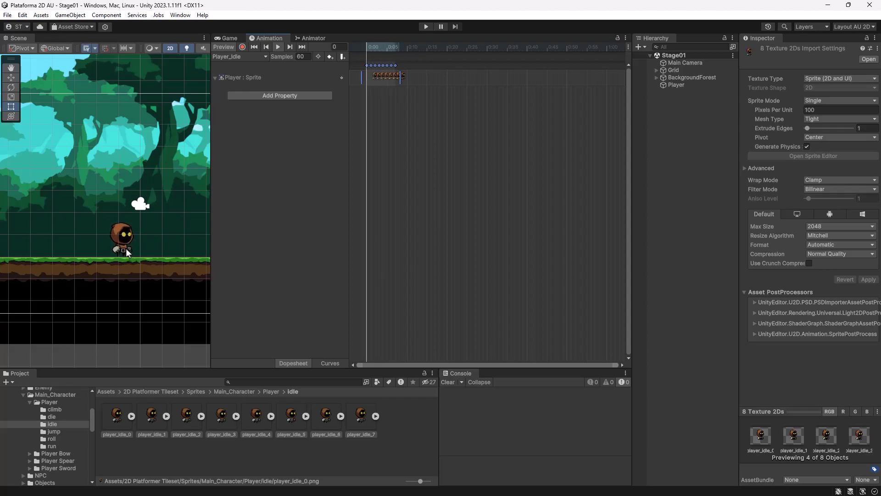
click(278, 46)
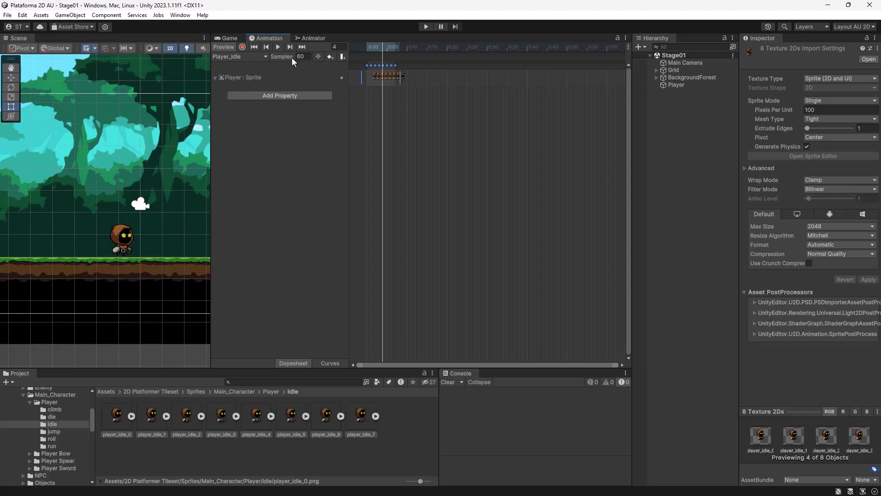
click(627, 47)
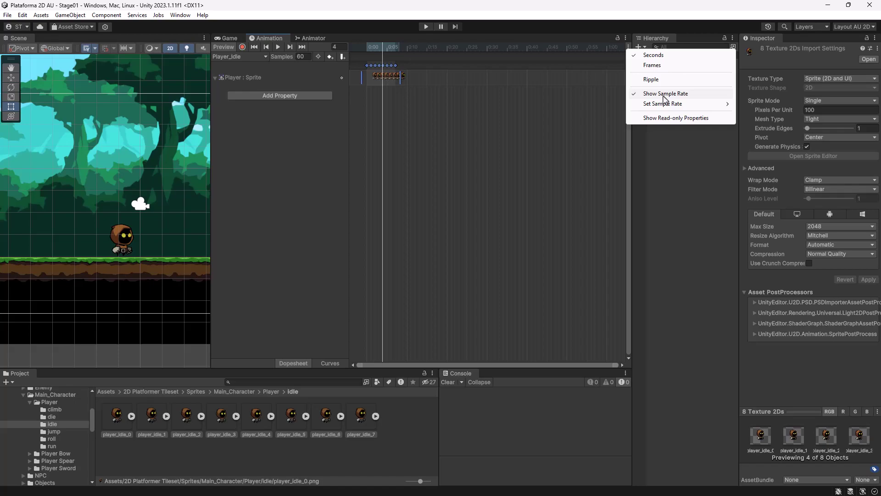
Toggle Show Sample Rate off and back on in the timeline options.
click(676, 94)
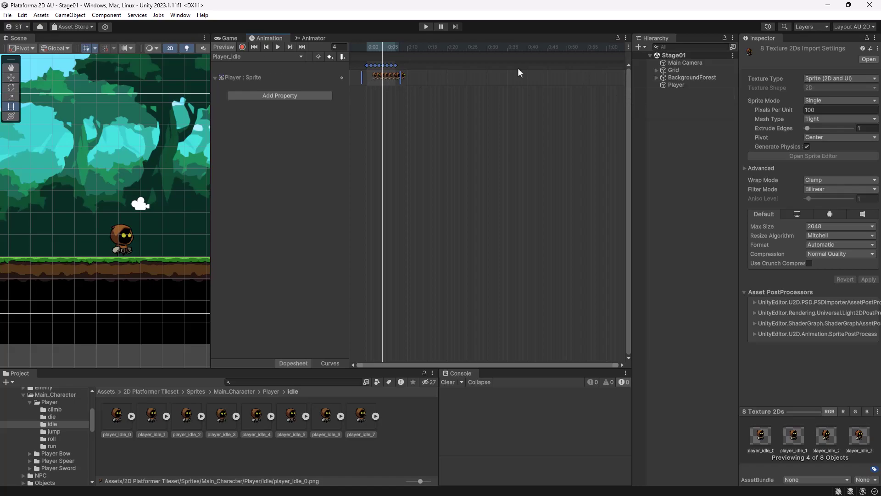
click(628, 47)
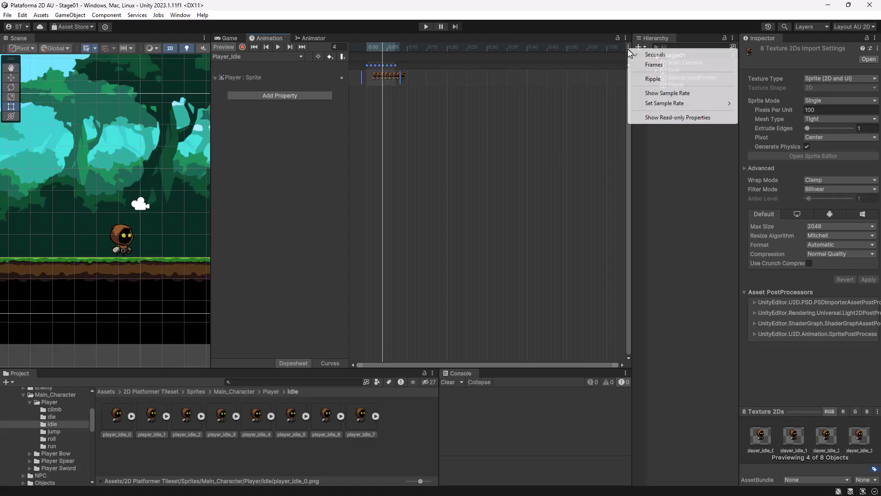
click(647, 93)
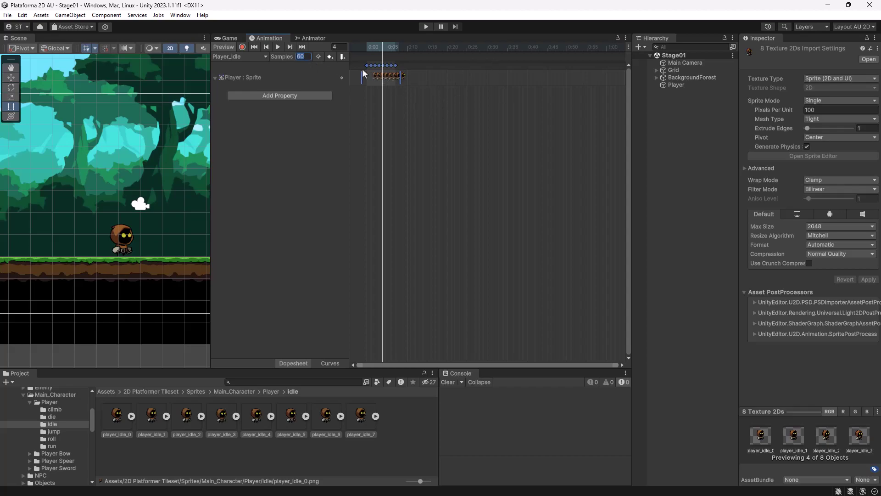
Set Player_Idle to 12 samples per second and preview the slower idle loop.
text(30)
key(Return)
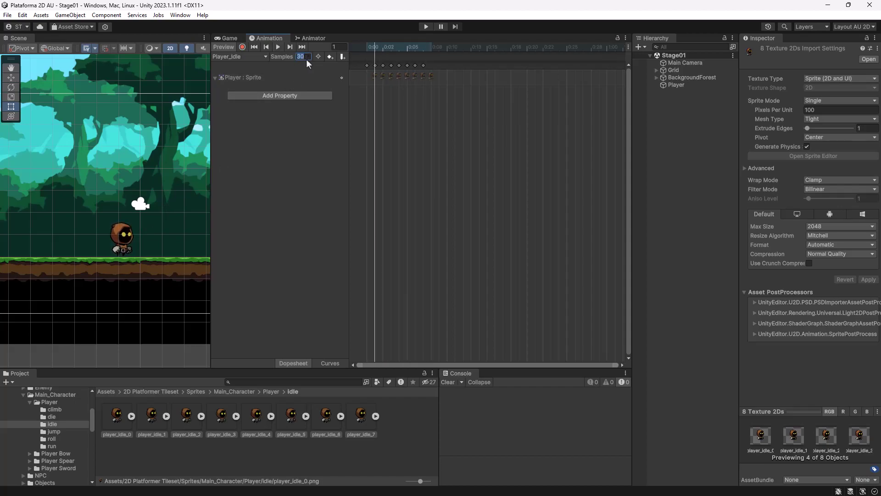
text(2)
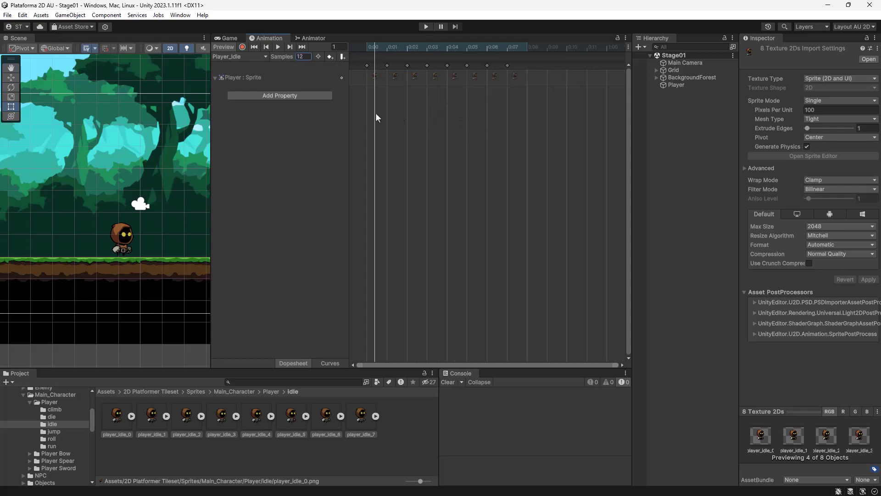
click(277, 44)
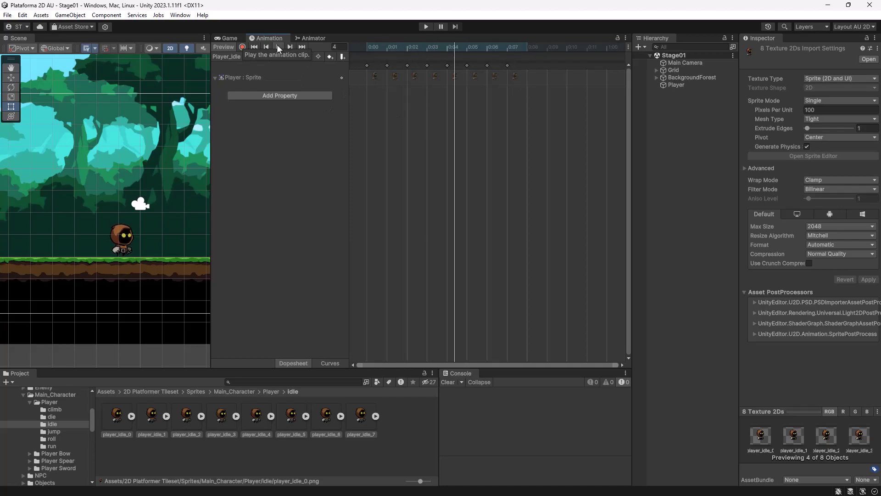
click(278, 47)
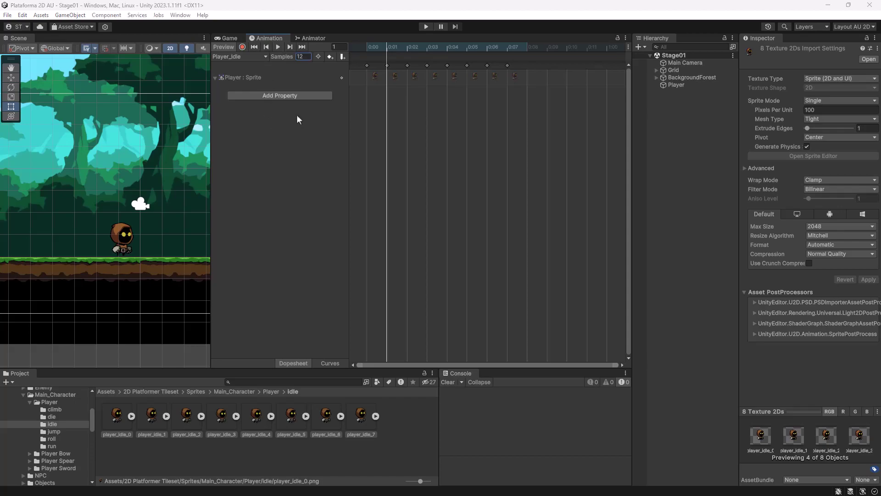
click(264, 57)
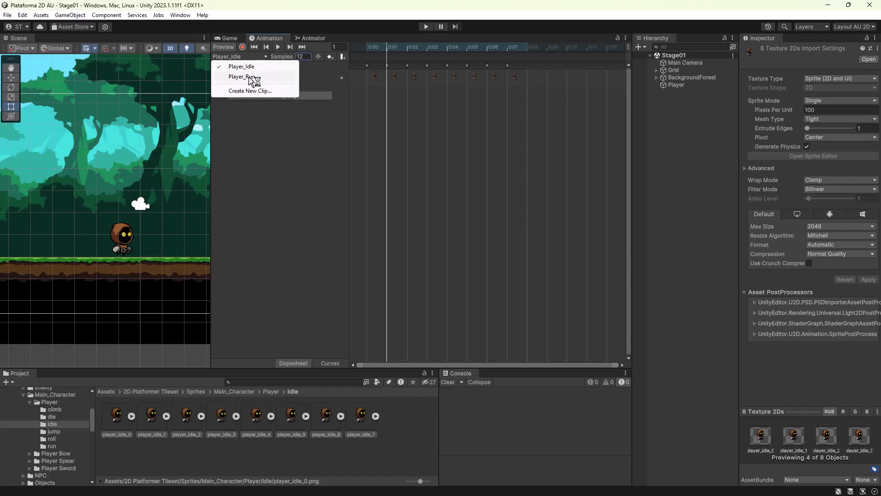
Switch to the Player_Run clip and add the ten player_run sprites as keyframes.
click(266, 77)
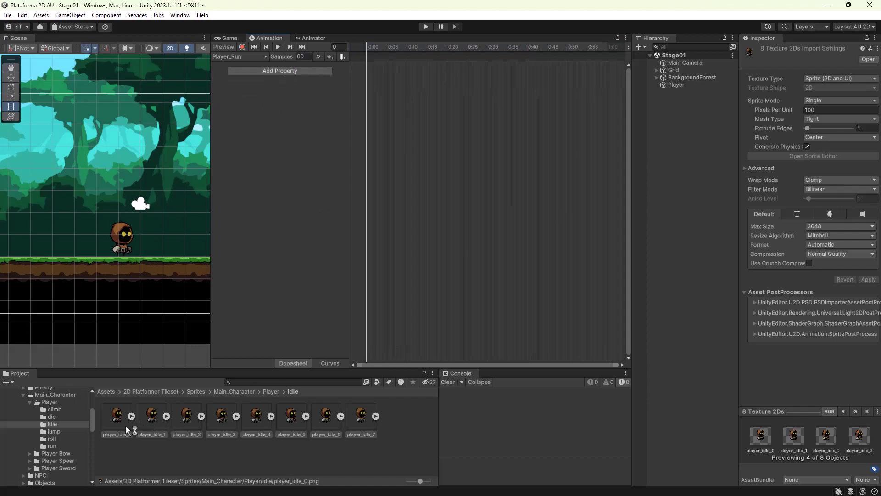
click(51, 446)
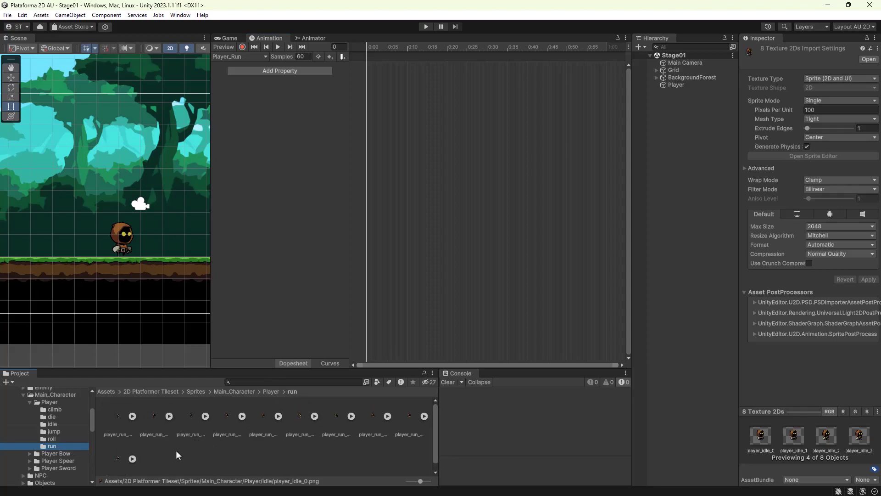
click(122, 417)
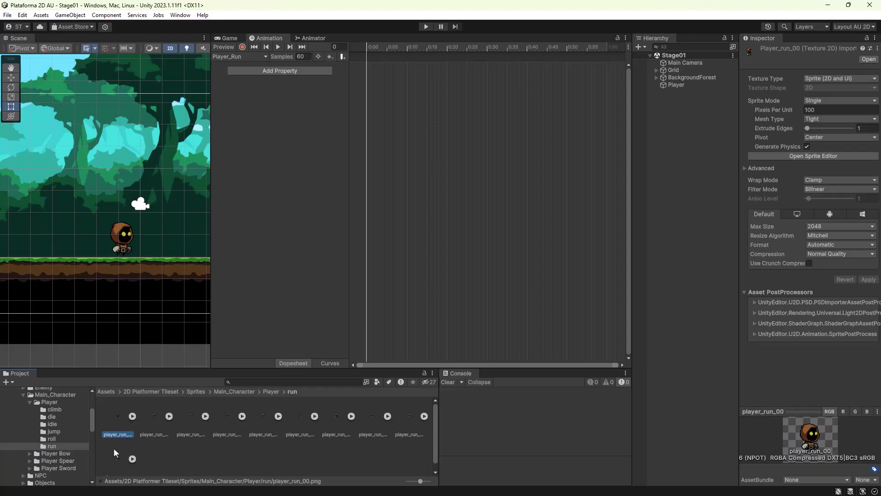
shift+click(116, 463)
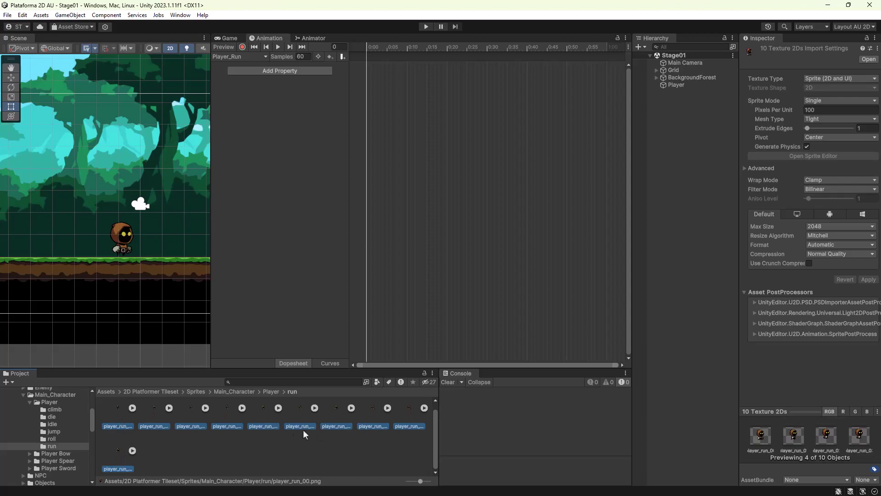
drag(117, 407, 443, 210)
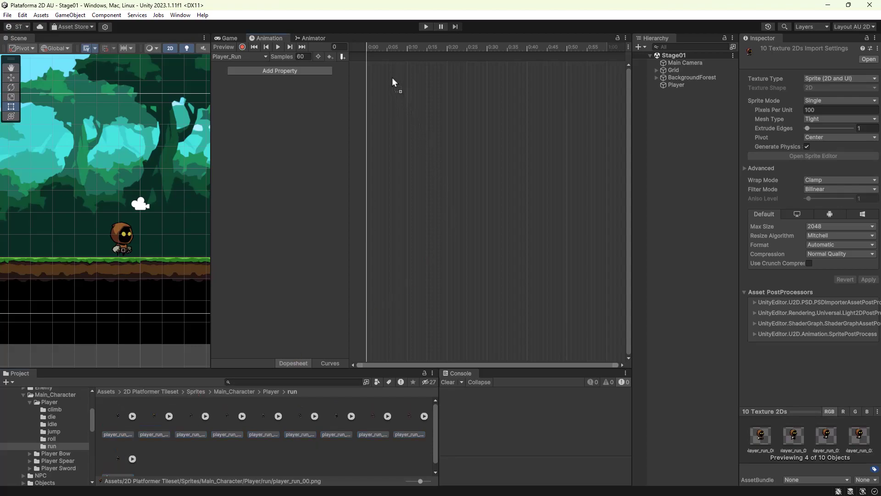
drag(393, 79, 393, 80)
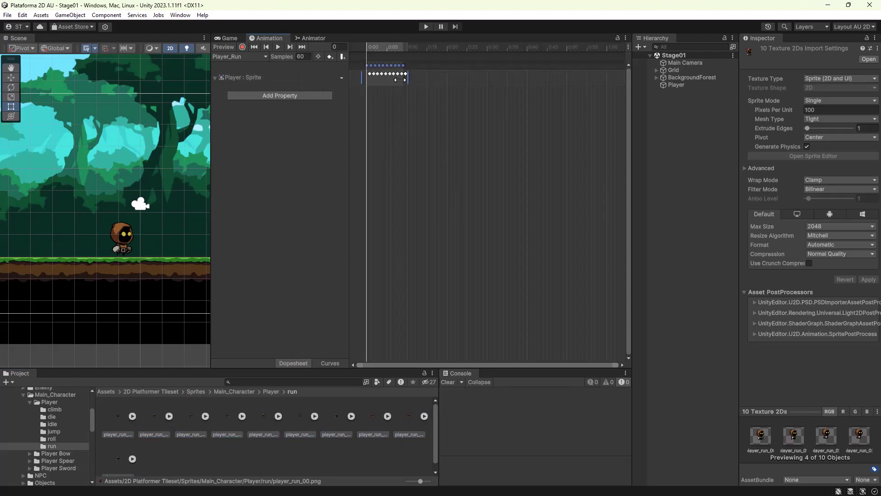
Set Player_Run's sample rate to 12 samples per second.
click(308, 57)
text(12)
key(Return)
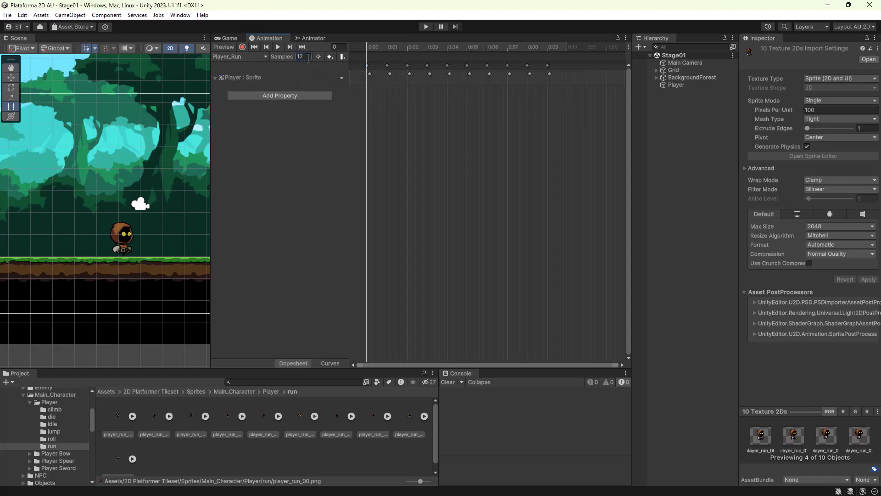
Play the run preview and select the first two Player_Run keyframes.
click(277, 47)
click(372, 75)
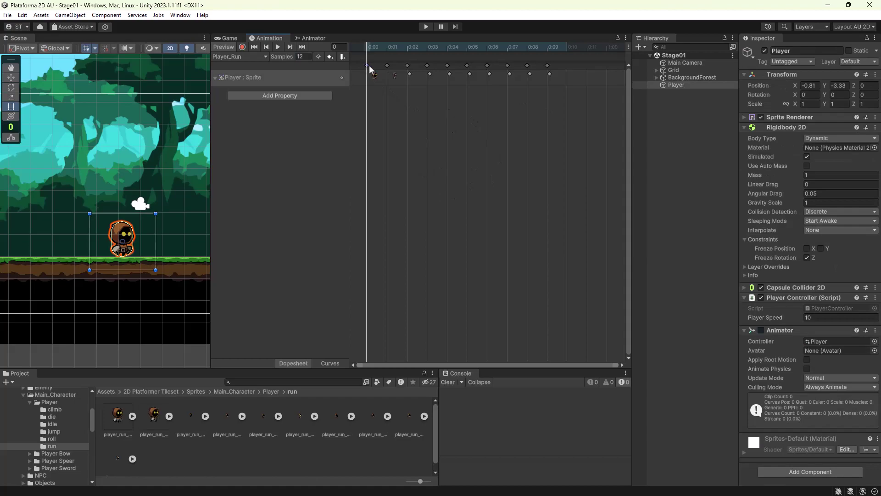
shift+click(393, 74)
Scrub the run preview through frames 2, 5 and 7, ending on frame 2.
drag(366, 47, 370, 51)
mouse_move(367, 50)
mouse_down()
mouse_move(531, 52)
mouse_move(450, 54)
mouse_up()
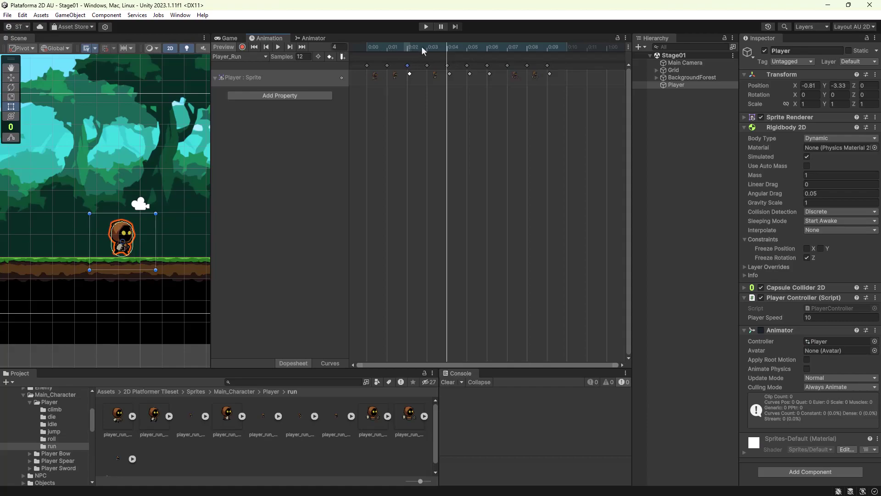
drag(448, 48, 463, 46)
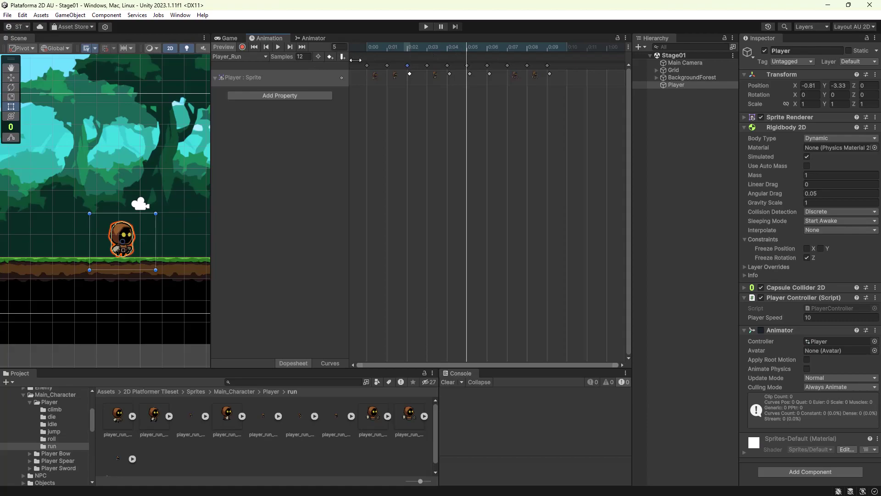
click(487, 66)
drag(486, 48, 546, 48)
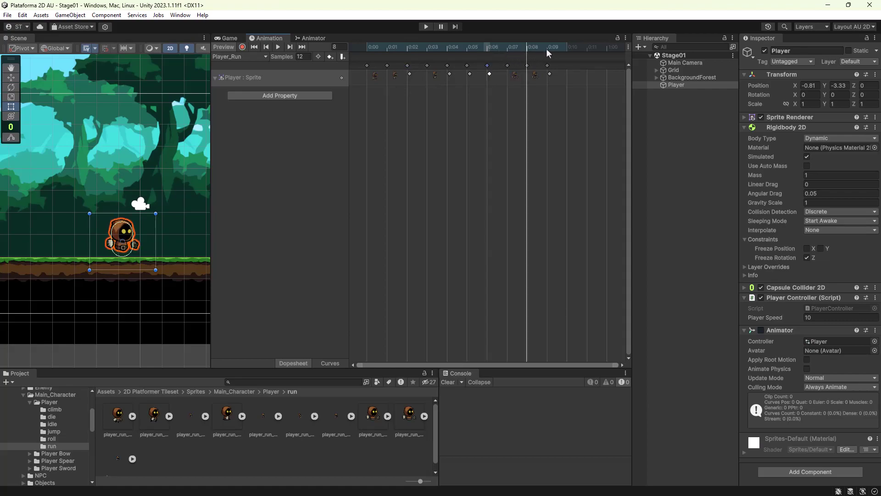
click(406, 48)
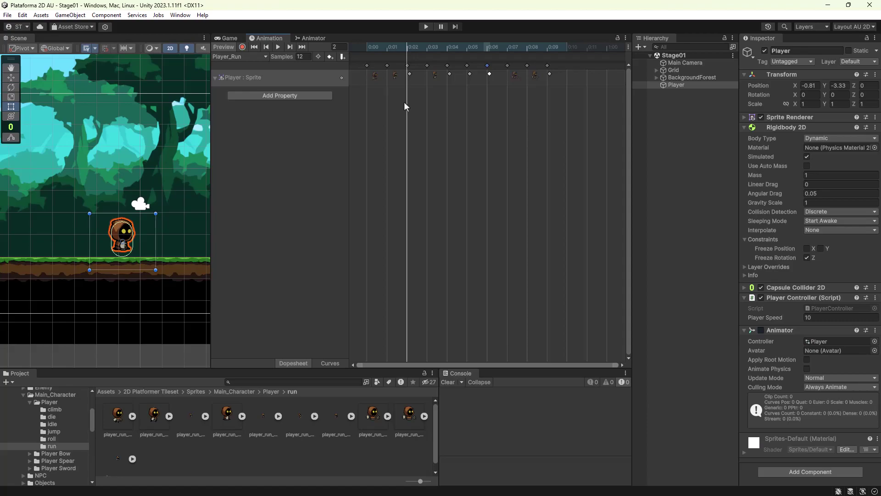
Show the Animator state graph, zoomed and panned so its states are centred.
click(309, 37)
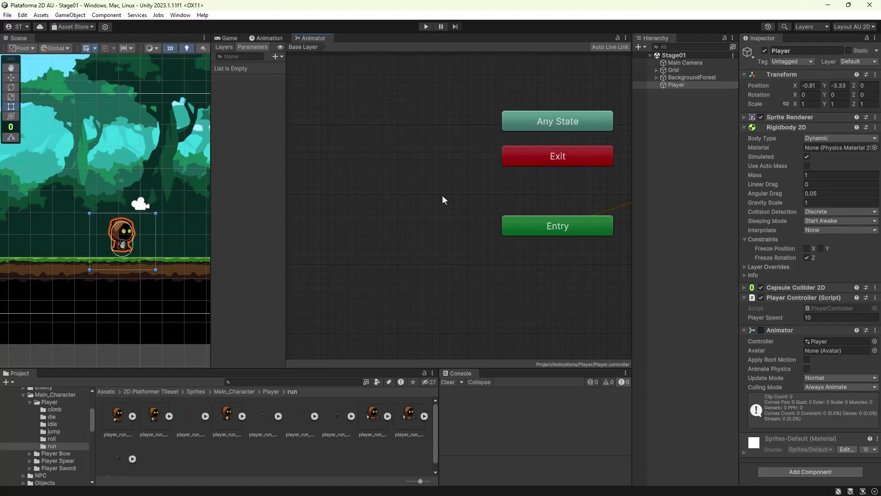
scroll(443, 197, down, 2)
scroll(443, 197, down, 1)
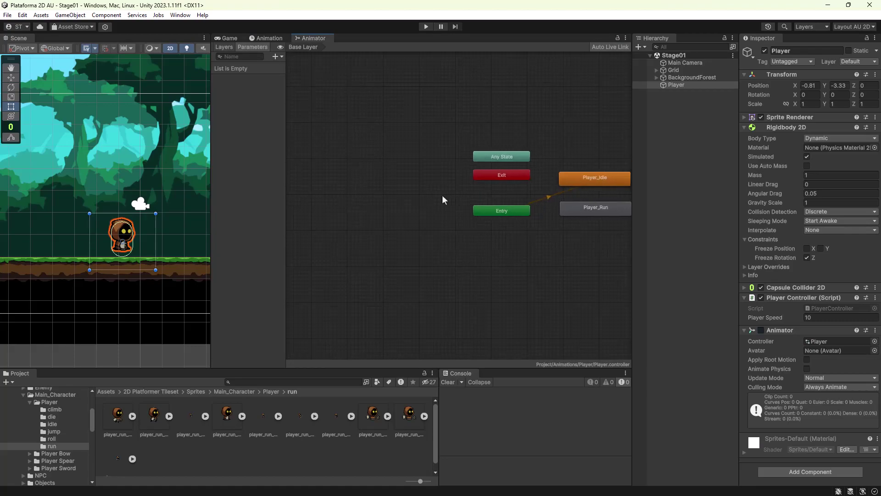
mouse_move(443, 196)
middle_down()
mouse_move(339, 197)
mouse_move(290, 223)
mouse_move(405, 147)
mouse_move(390, 238)
mouse_move(343, 248)
mouse_move(342, 200)
mouse_move(340, 225)
middle_up()
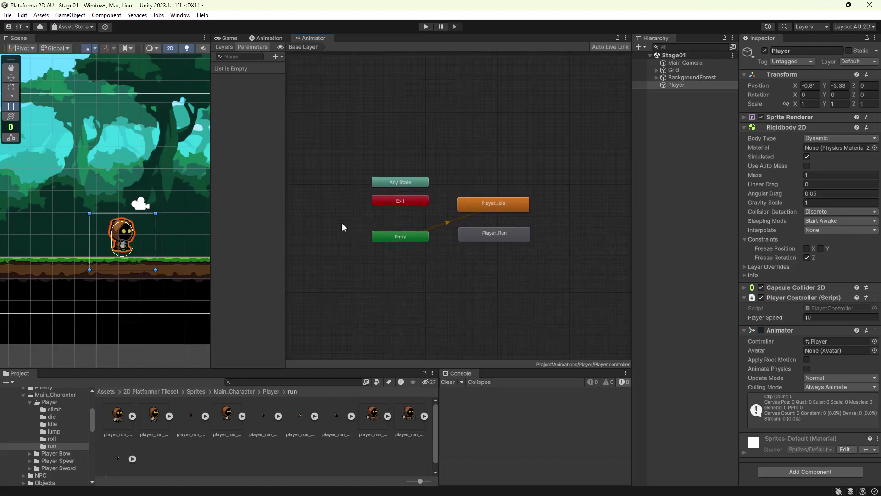
scroll(341, 222, up, 2)
scroll(343, 224, up, 1)
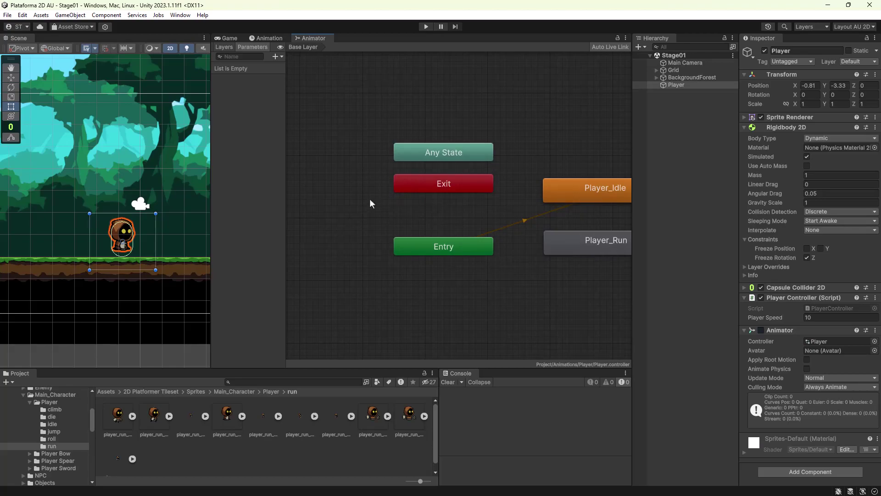
mouse_move(370, 200)
middle_down()
mouse_move(340, 210)
mouse_move(328, 179)
mouse_move(330, 156)
mouse_move(353, 150)
middle_up()
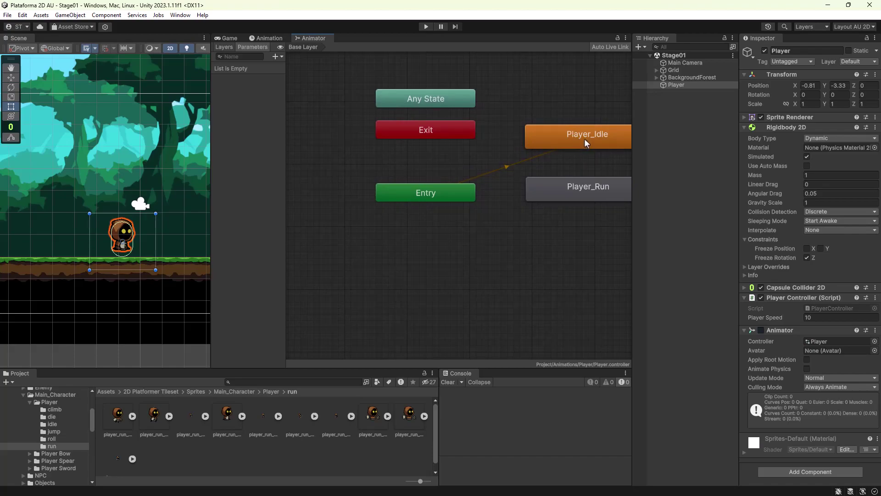
Move Player_Idle directly below Entry and Player_Run below Player_Idle.
drag(585, 139, 427, 245)
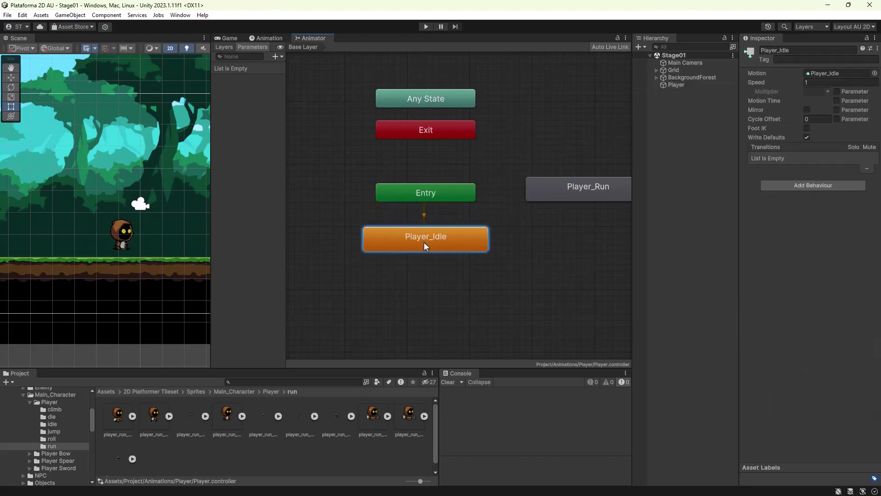
click(584, 191)
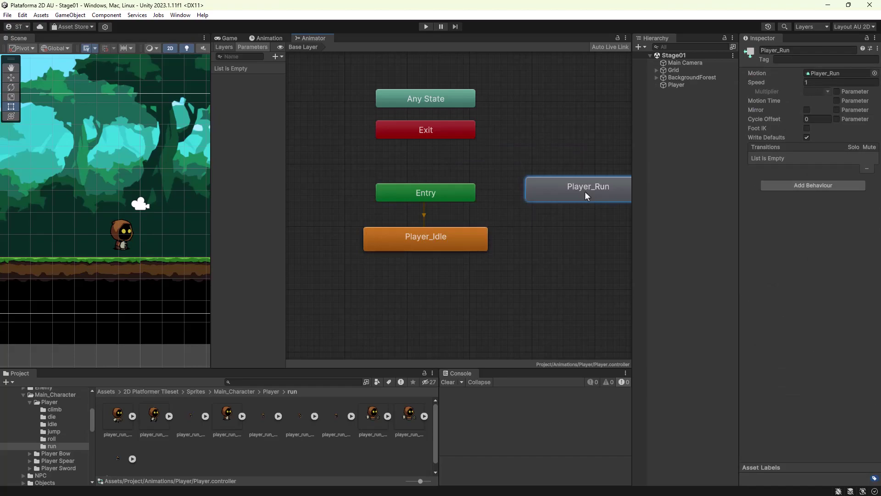
drag(585, 191, 422, 289)
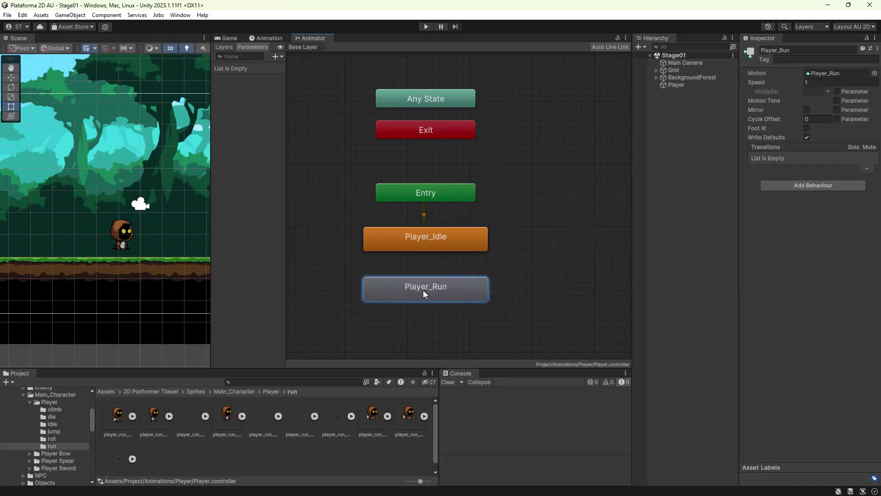
Recentre the state graph view and deselect Player_Run.
middle_drag(340, 172, 368, 172)
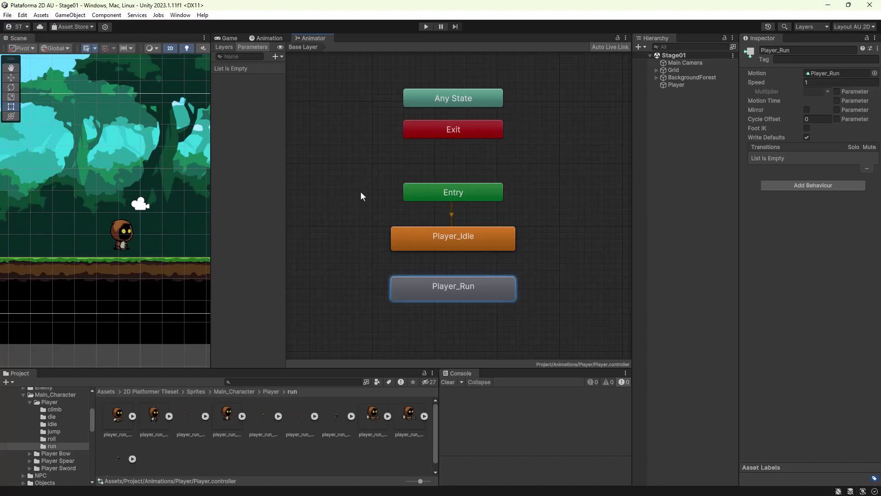
scroll(360, 193, up, 2)
scroll(361, 193, down, 3)
scroll(361, 193, down, 2)
scroll(362, 195, up, 2)
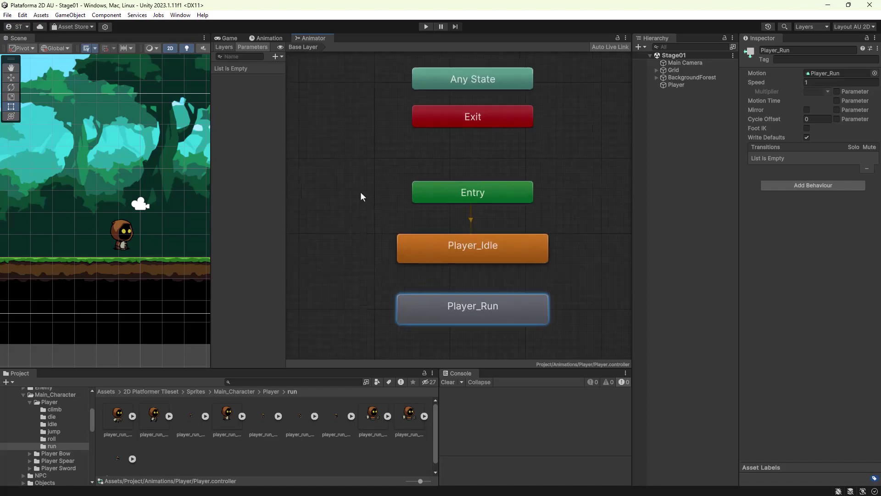
scroll(364, 181, up, 1)
scroll(363, 192, down, 1)
scroll(361, 196, down, 2)
scroll(361, 197, up, 2)
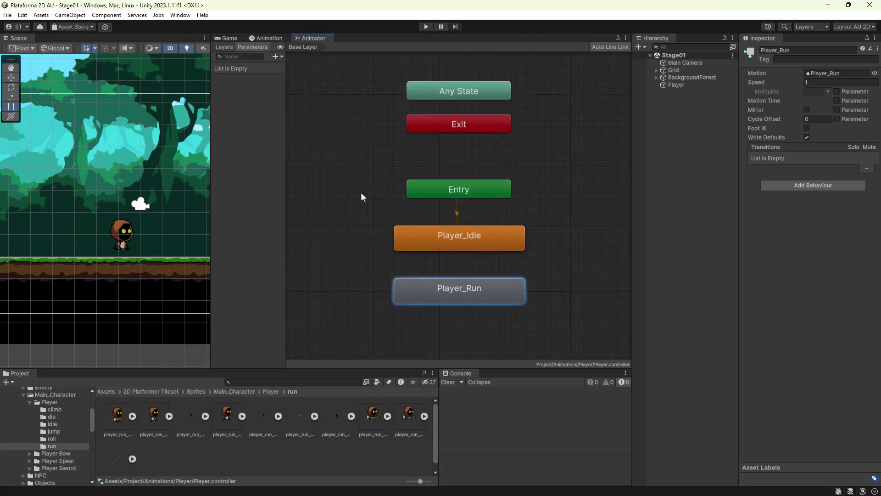
scroll(362, 197, up, 1)
scroll(362, 196, down, 1)
scroll(362, 196, down, 1)
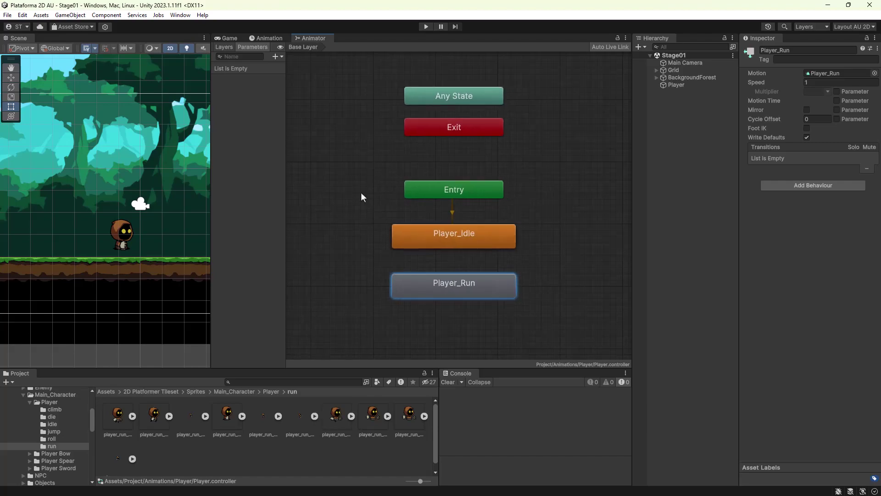
mouse_move(361, 194)
middle_down()
mouse_move(393, 196)
mouse_move(363, 197)
middle_up()
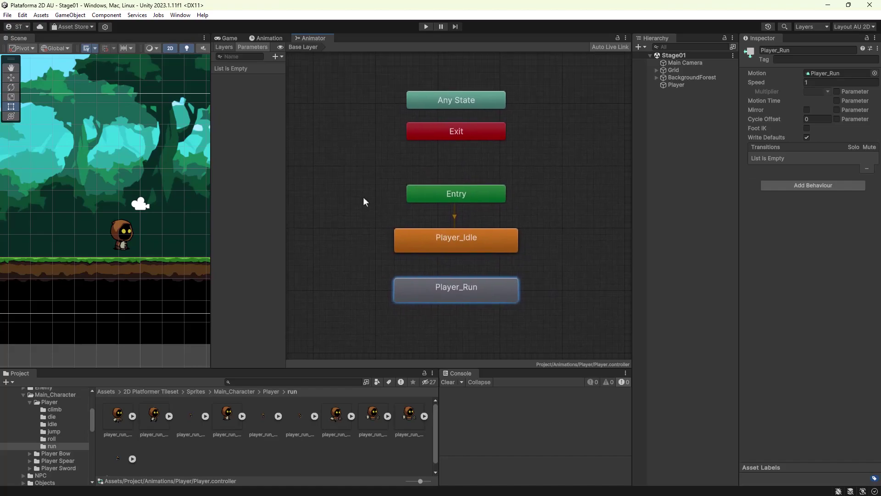
click(342, 207)
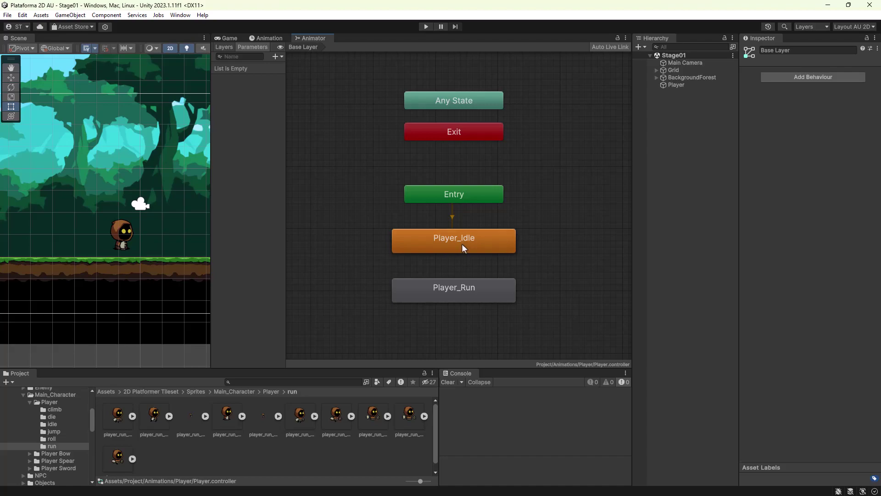
Enter Play mode to watch the Player character idle on Stage01.
click(428, 27)
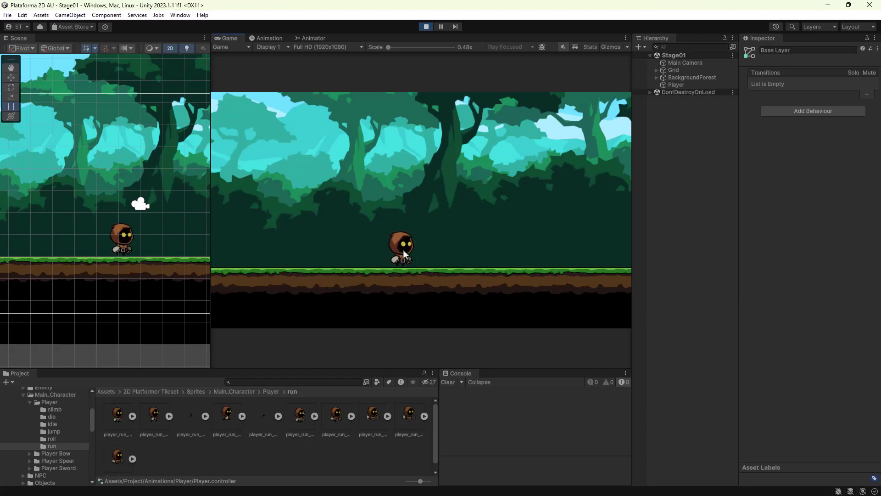
Exit Play mode and return to the Animator state graph.
click(426, 27)
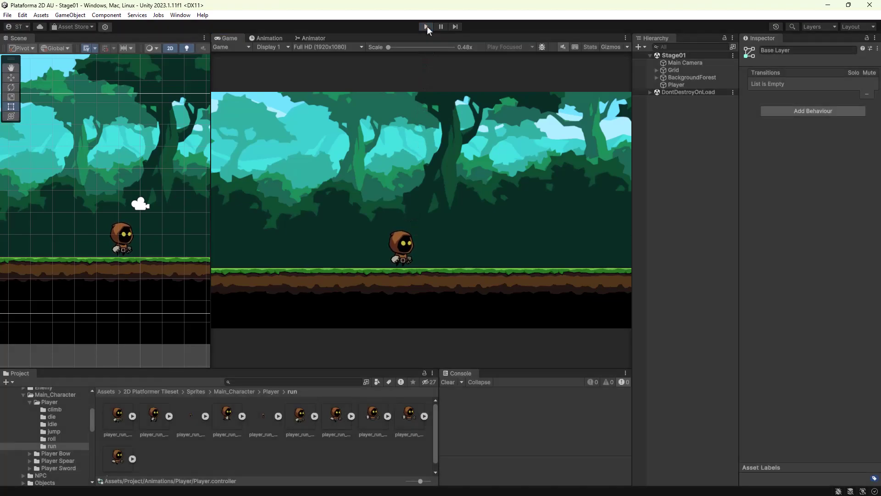
click(313, 39)
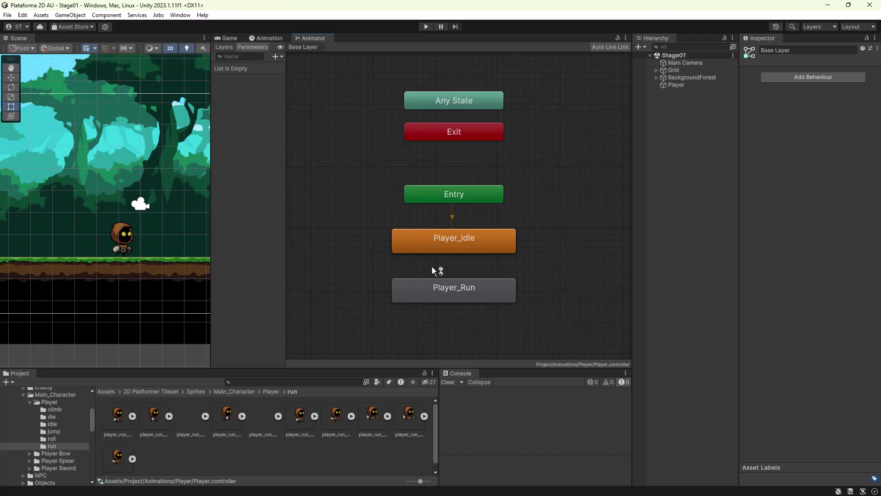
Set Player_Run as the layer default state and test-play Stage01 to see the player run.
right_click(457, 299)
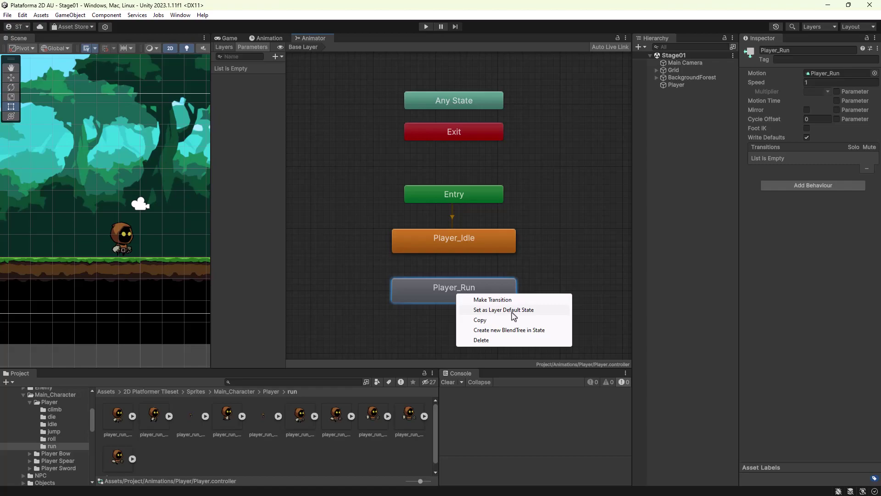
click(526, 310)
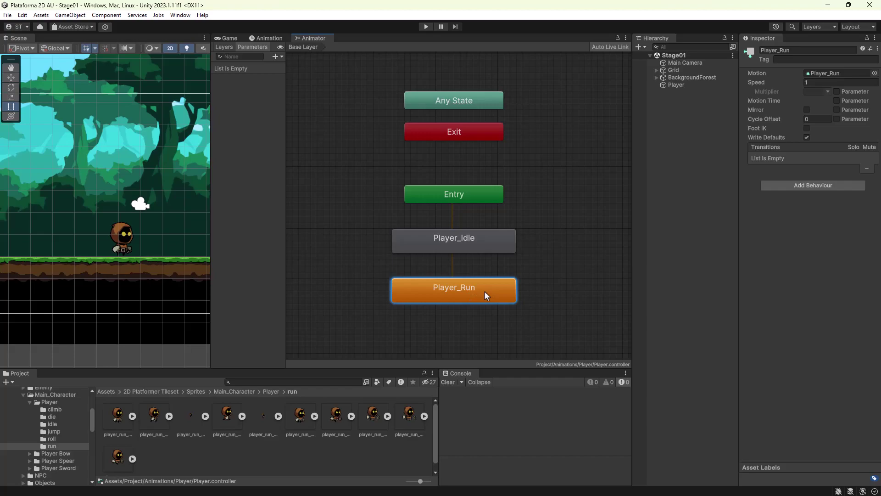
click(426, 26)
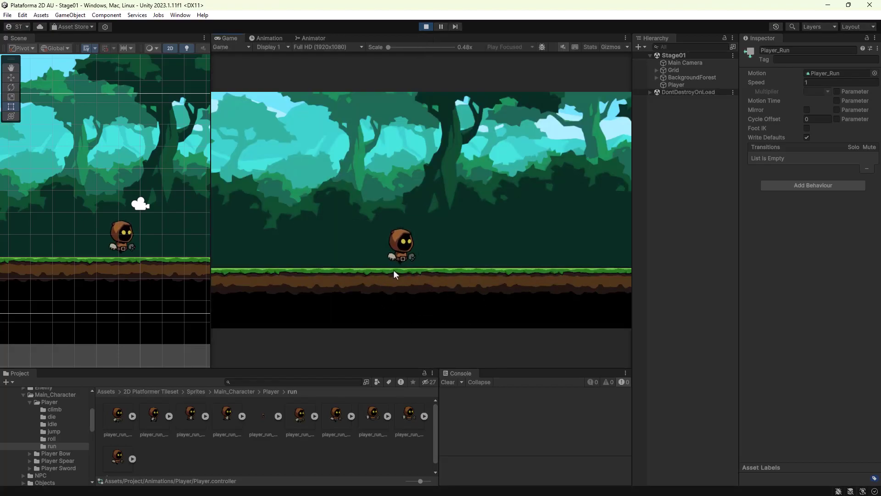
click(426, 28)
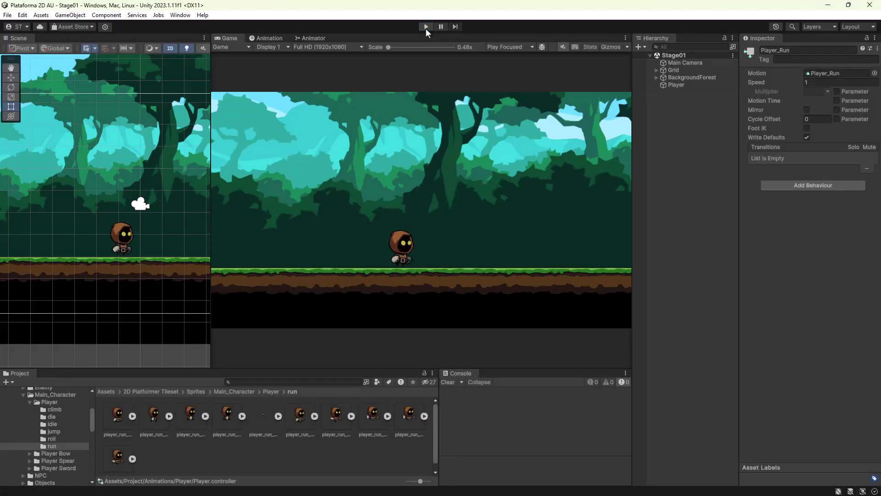
Set Player_Idle back as the layer default state and check its Entry transition.
click(312, 38)
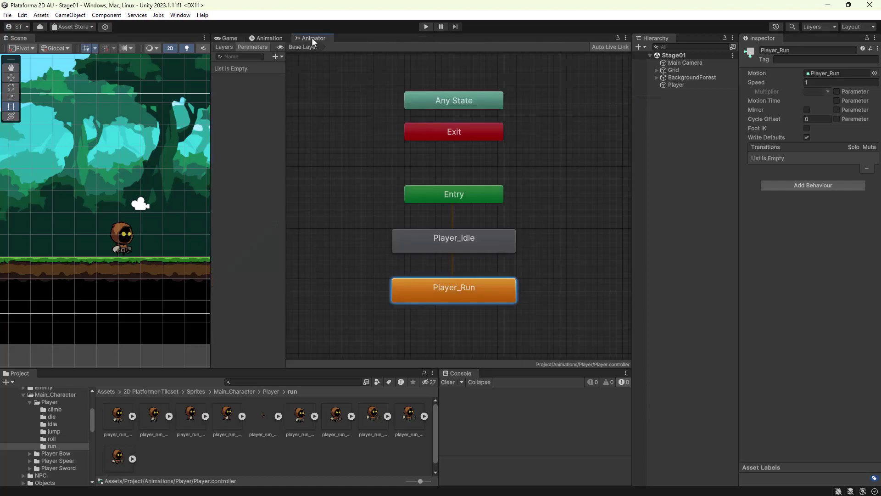
right_click(444, 250)
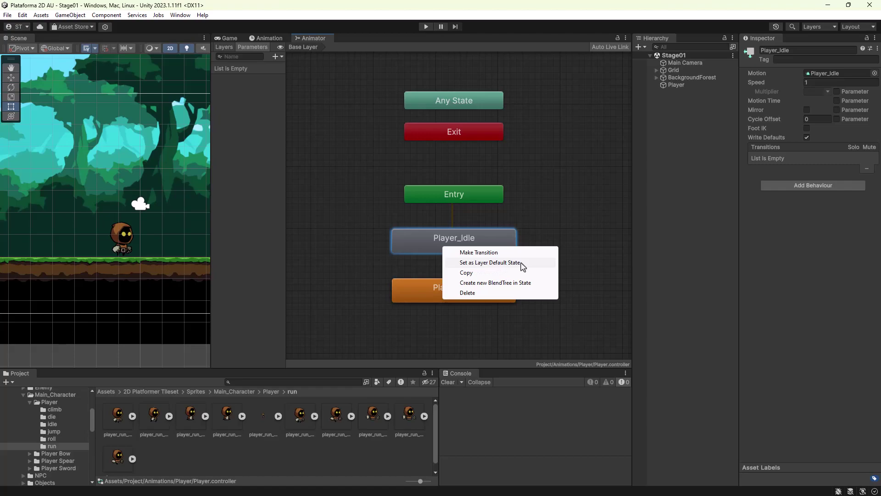
click(522, 264)
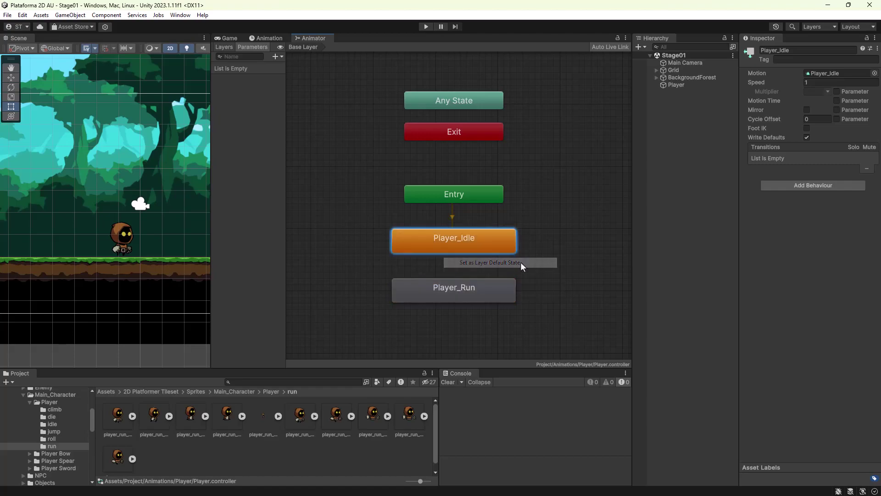
click(452, 217)
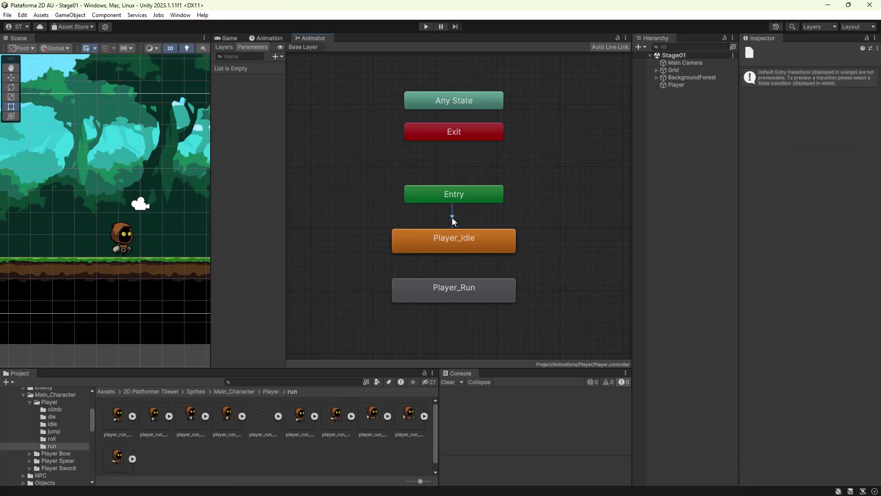
click(455, 246)
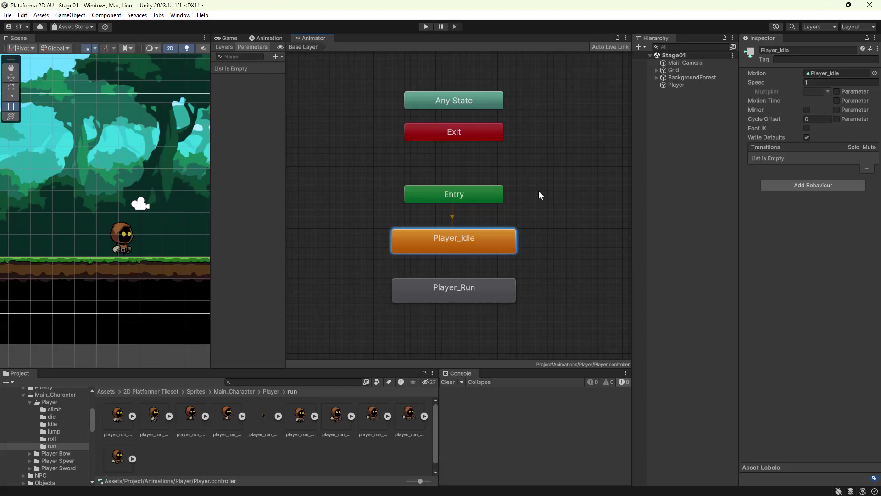
Save the project via File > Save Project, keeping Player_Idle default and Player_Run as second state.
click(8, 16)
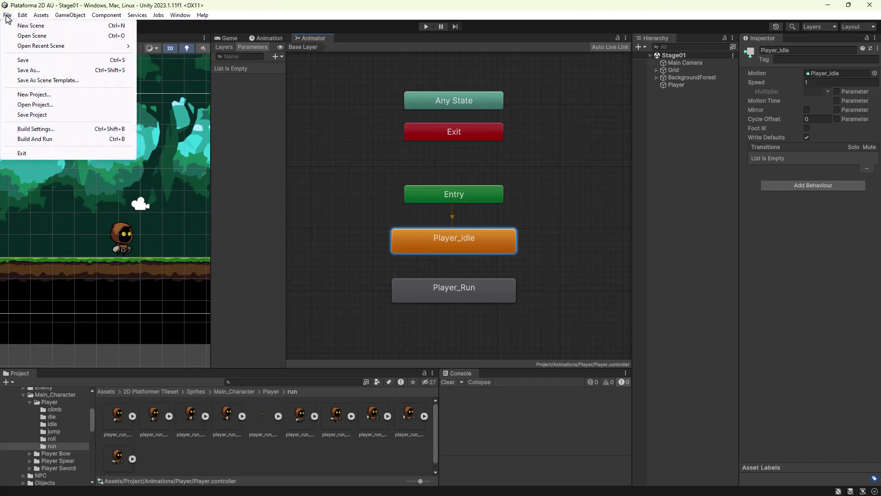
click(37, 117)
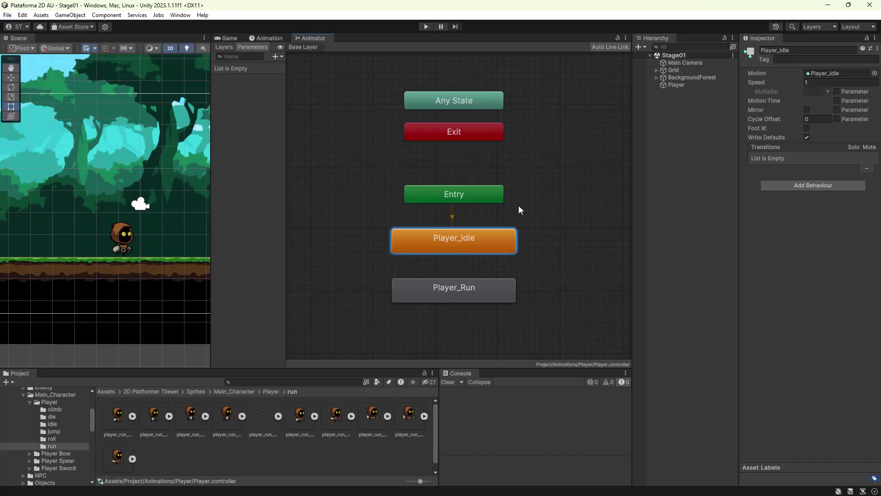